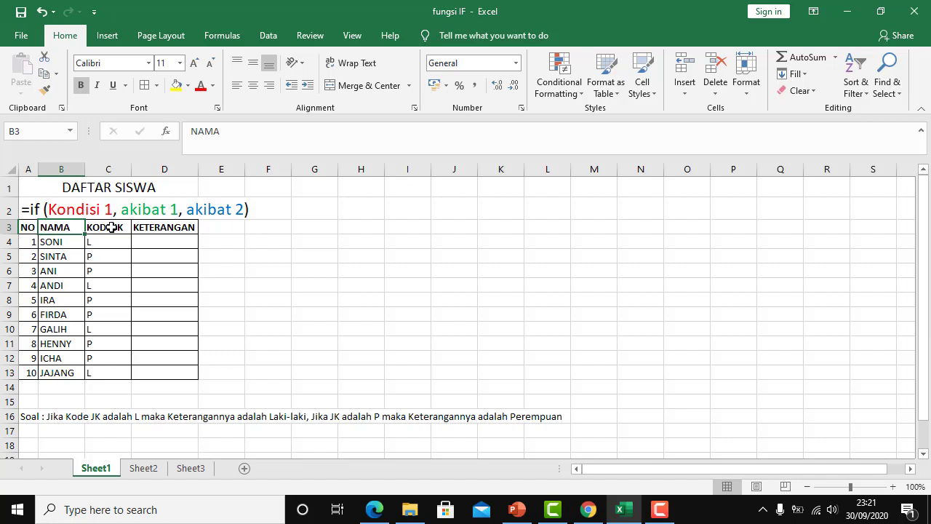
Step: Examine the student table's headers, names and KODE JK values, and the question text in row 16
click(182, 230)
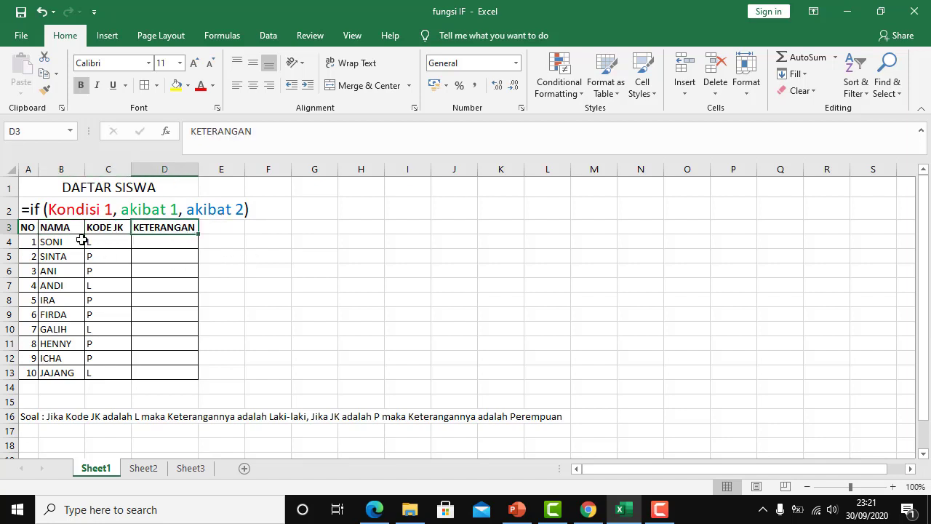
click(76, 372)
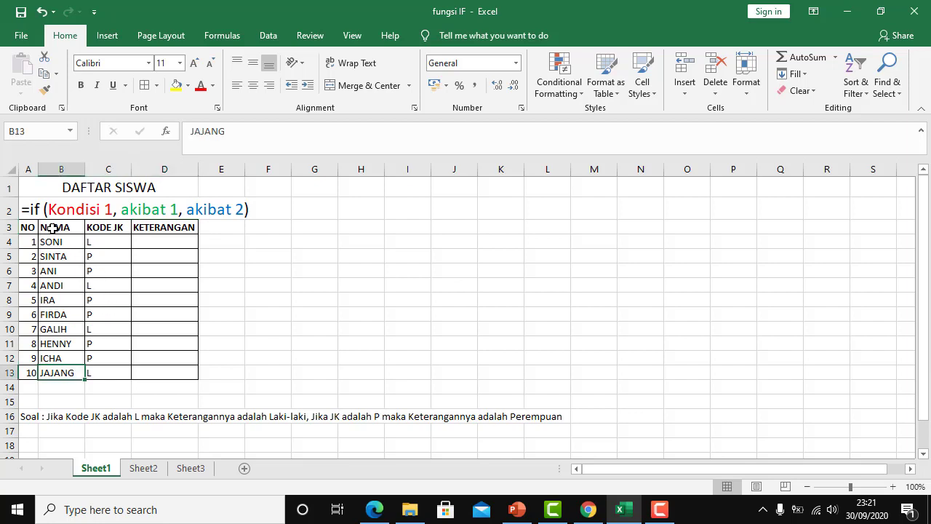
click(29, 241)
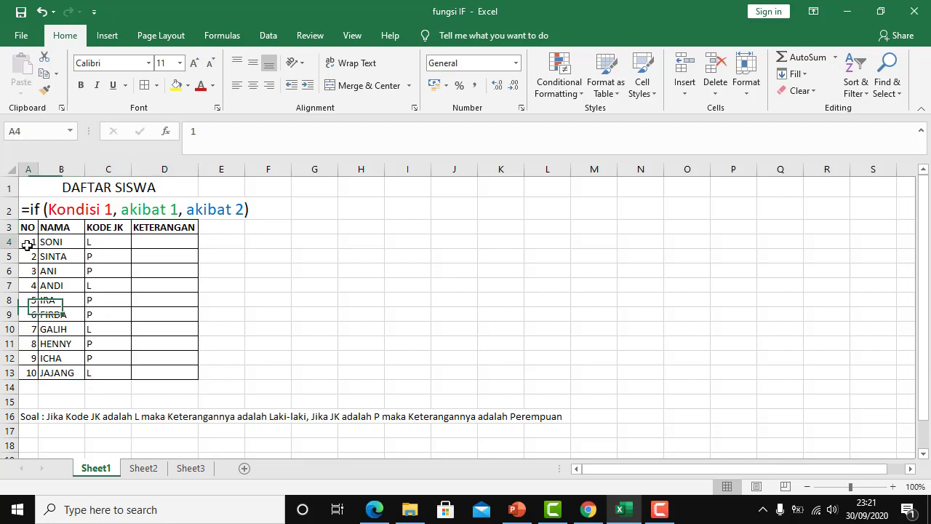
click(109, 242)
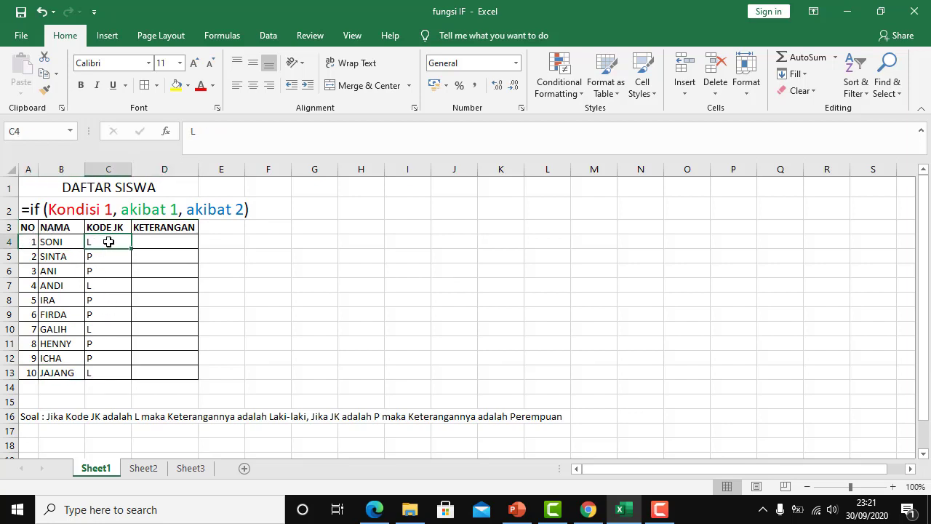
click(108, 372)
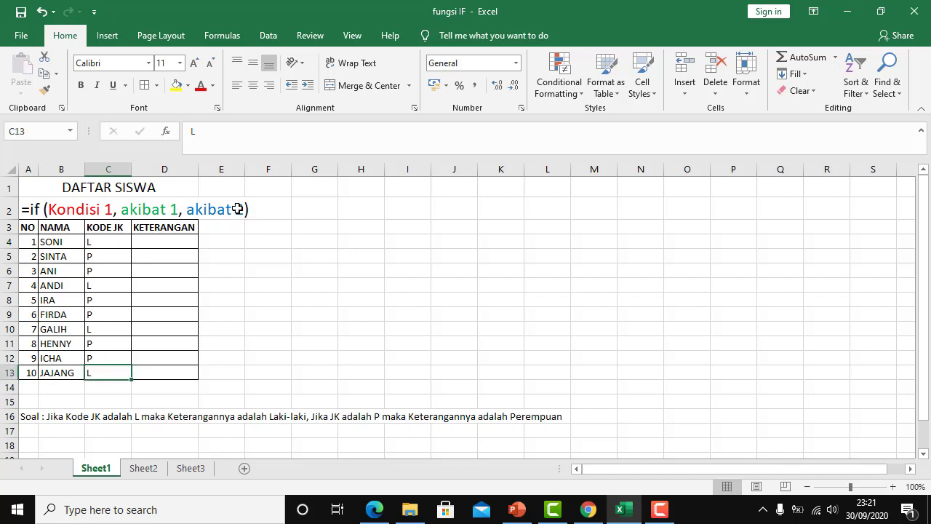
click(160, 242)
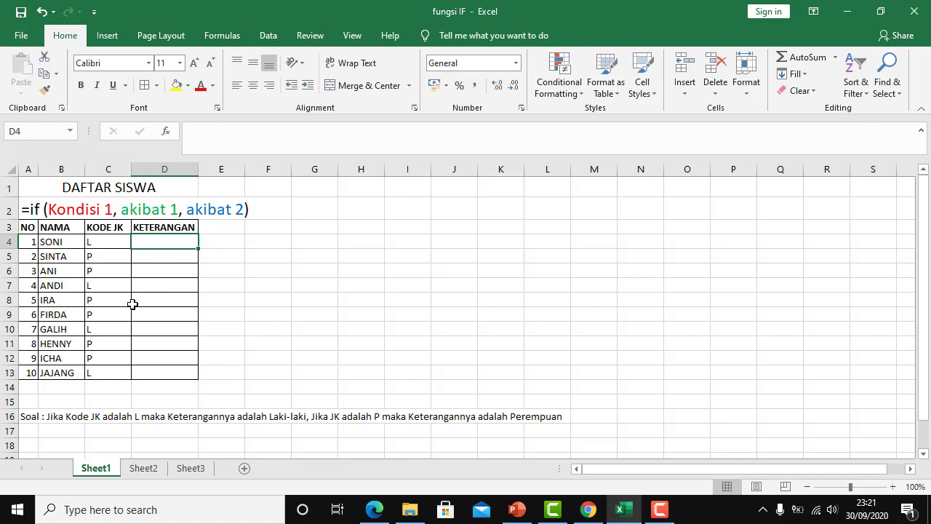
click(21, 418)
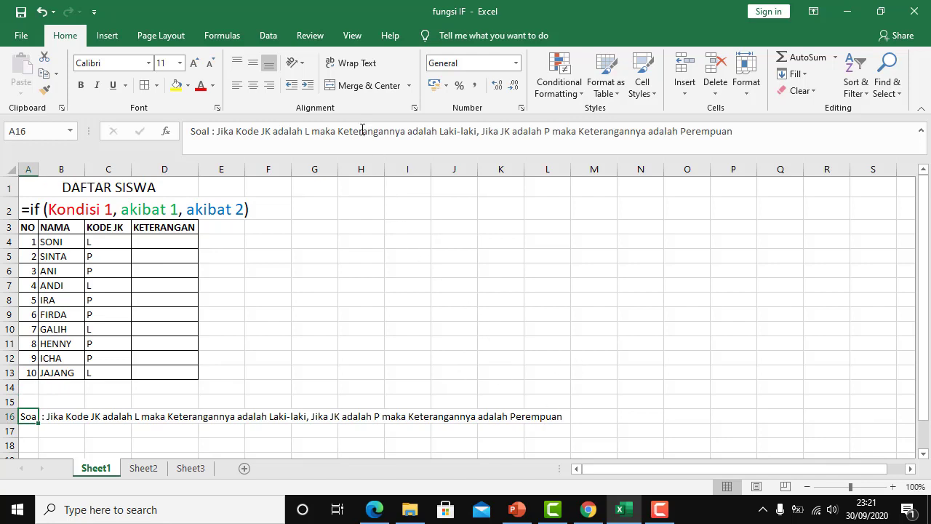
click(111, 240)
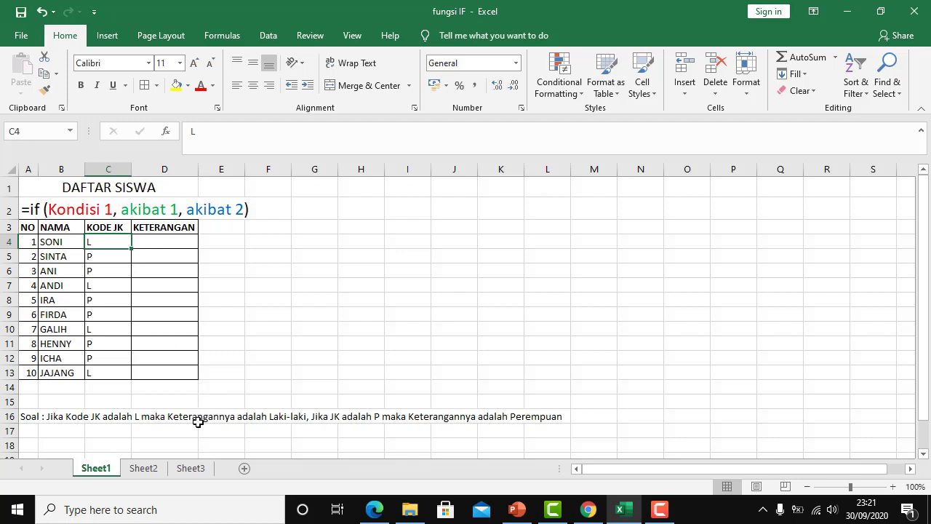
Step: Make the words "Laki-laki" and "Perempuan" bold within the question text in A16
click(27, 417)
key(F2)
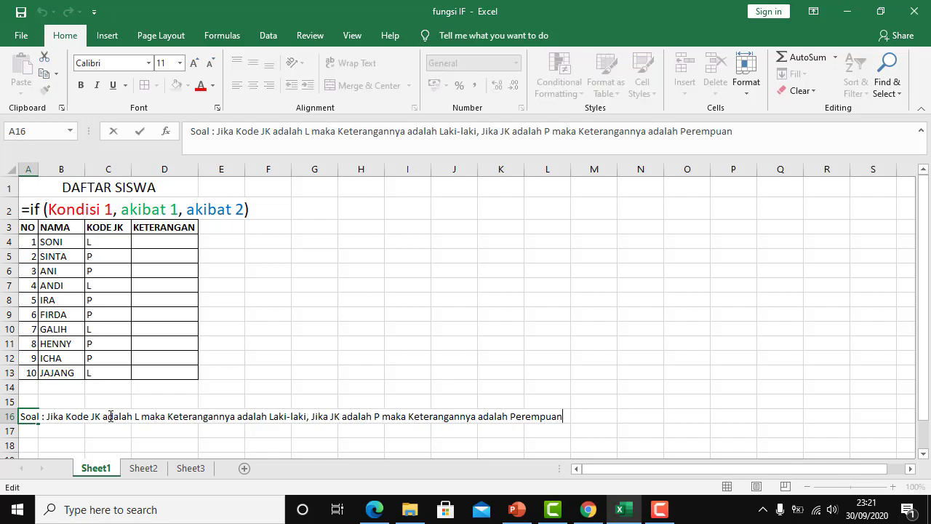
drag(478, 132, 438, 133)
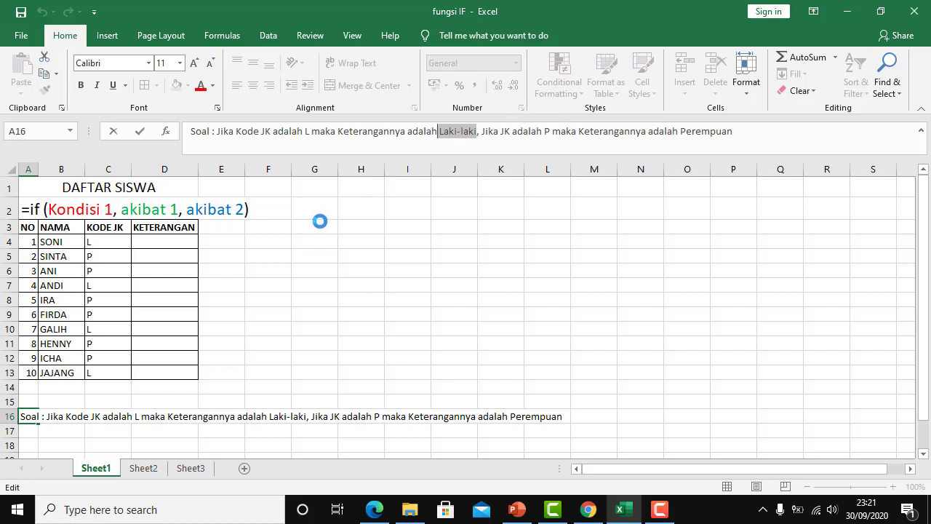
key(ctrl+b)
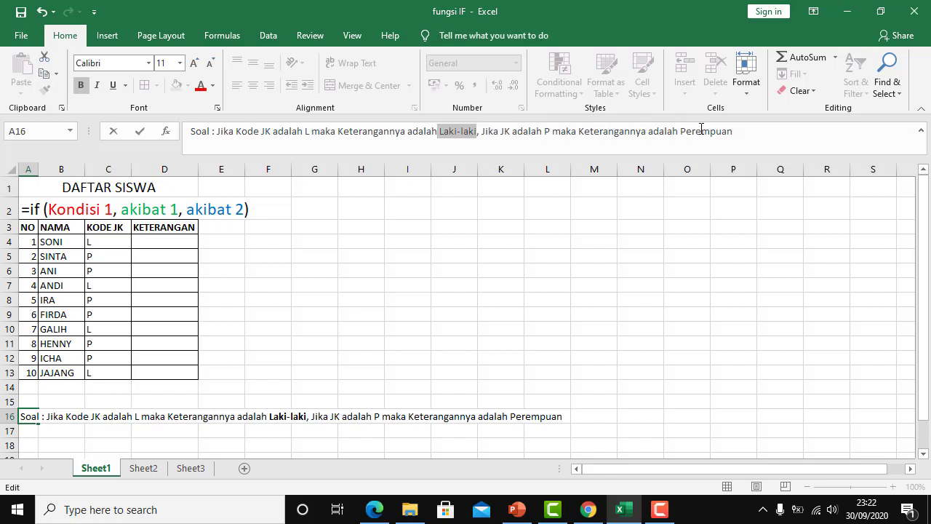
drag(744, 131, 682, 126)
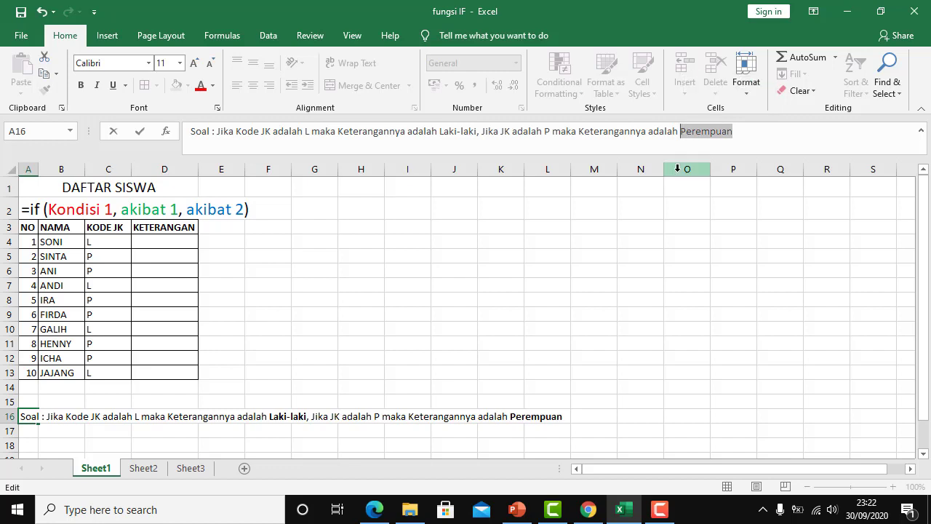
key(ctrl+b)
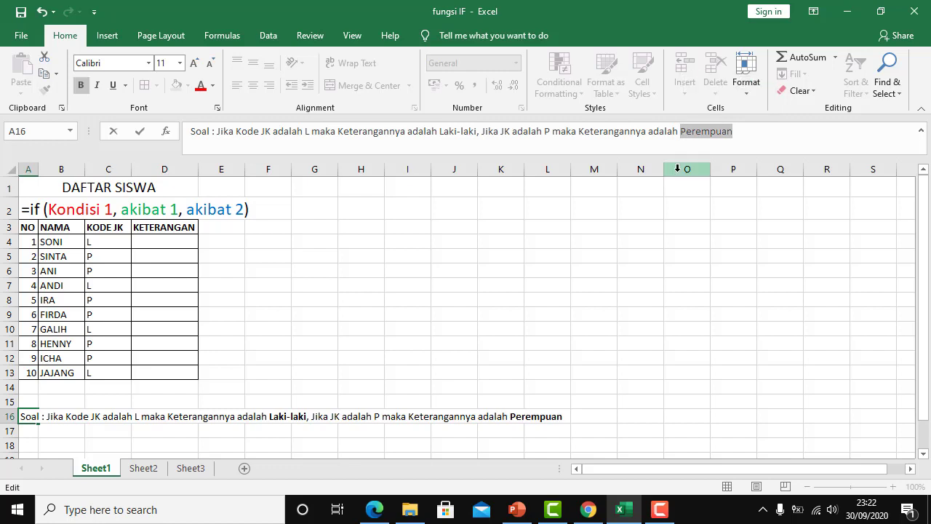
click(302, 340)
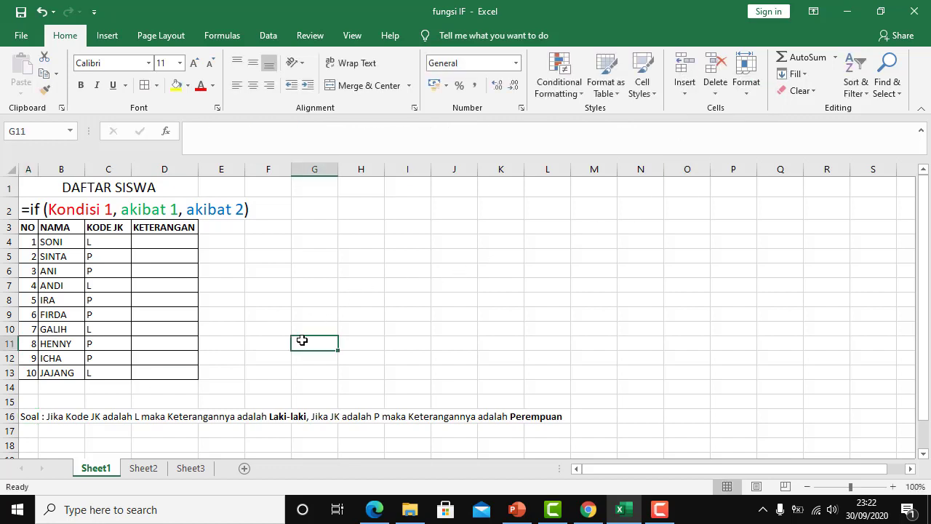
Step: Begin an IF formula in D4, using C4 as the cell its logical test refers to
click(184, 242)
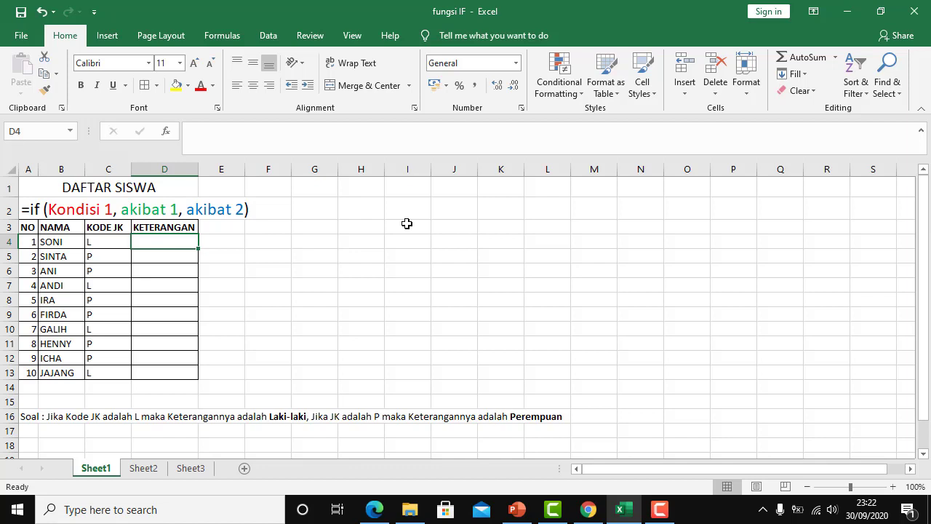
click(239, 282)
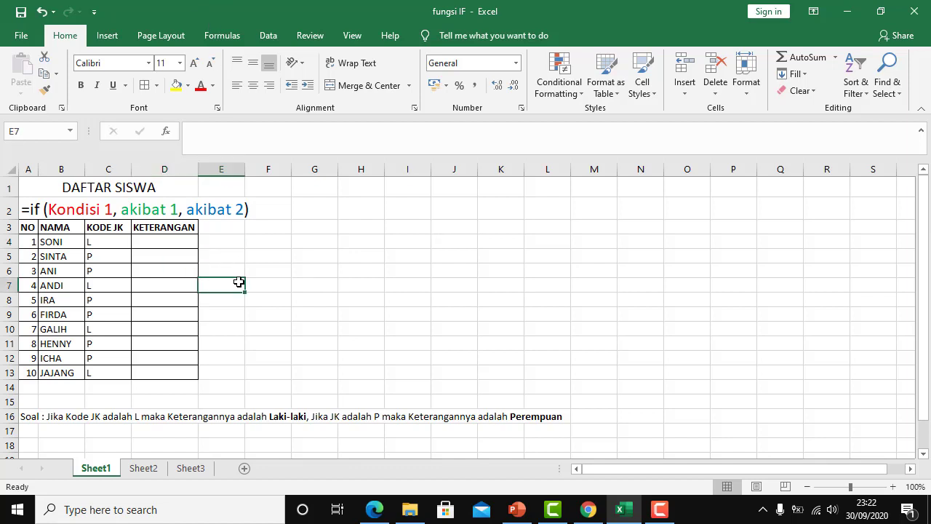
click(166, 238)
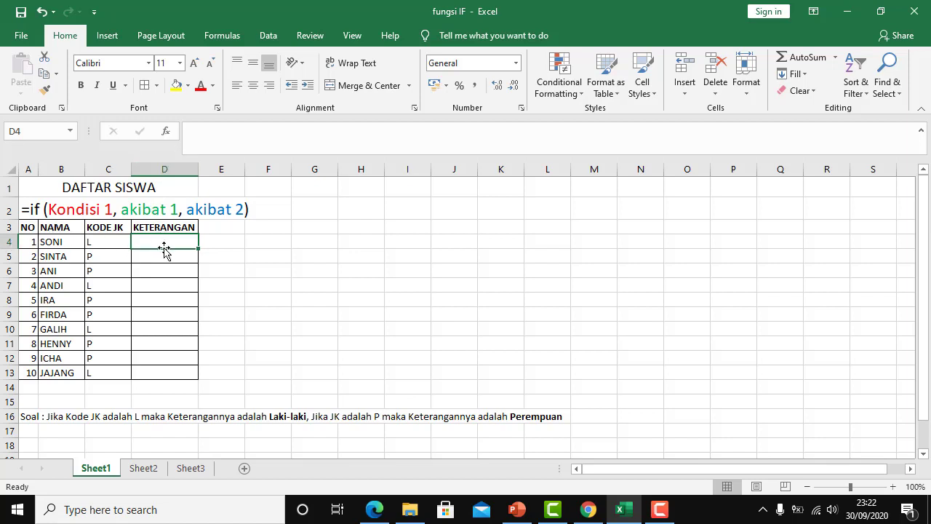
key(F2)
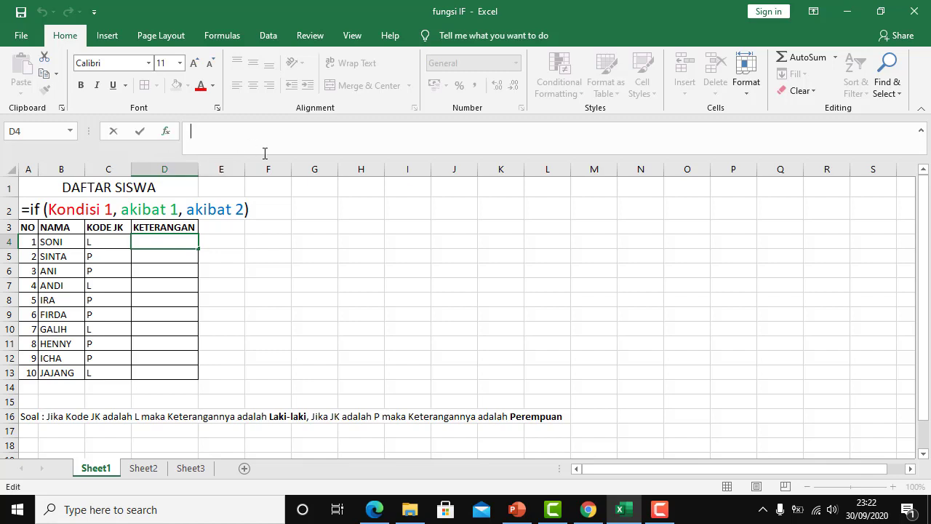
text(=i)
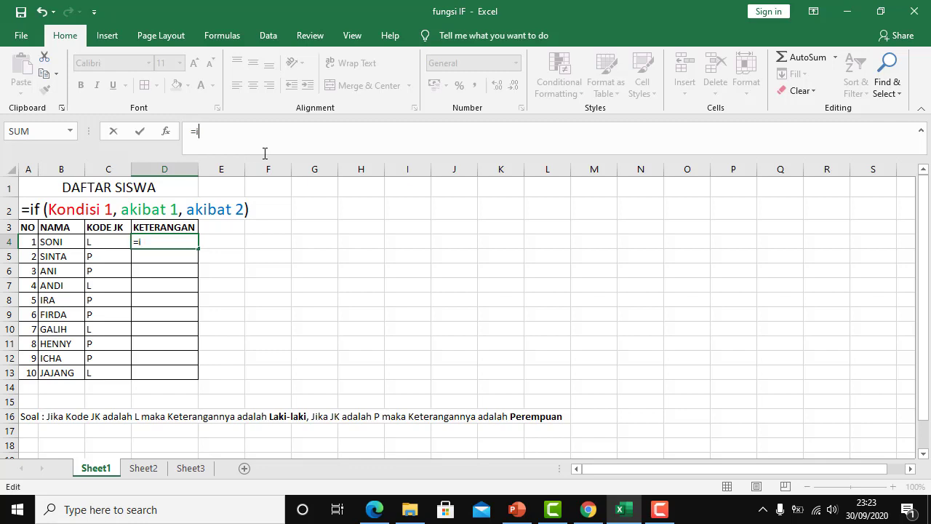
text(f)
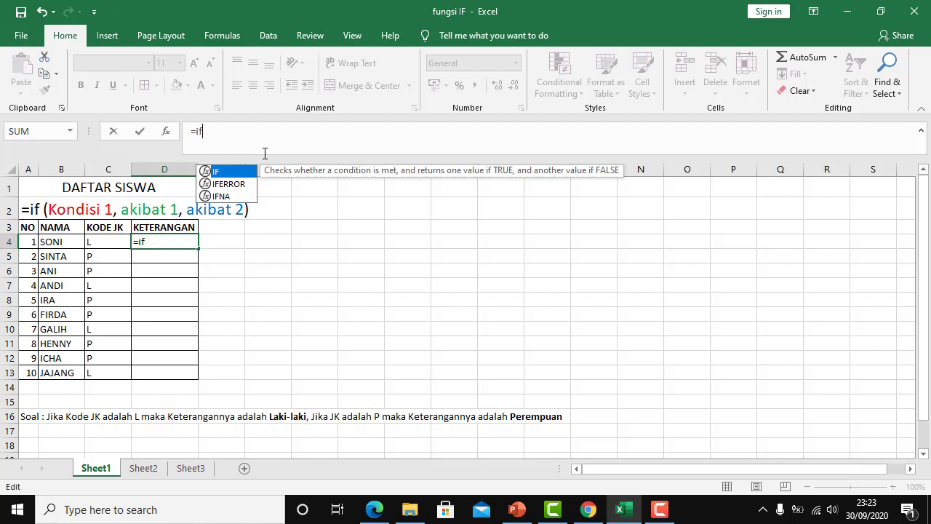
text(()
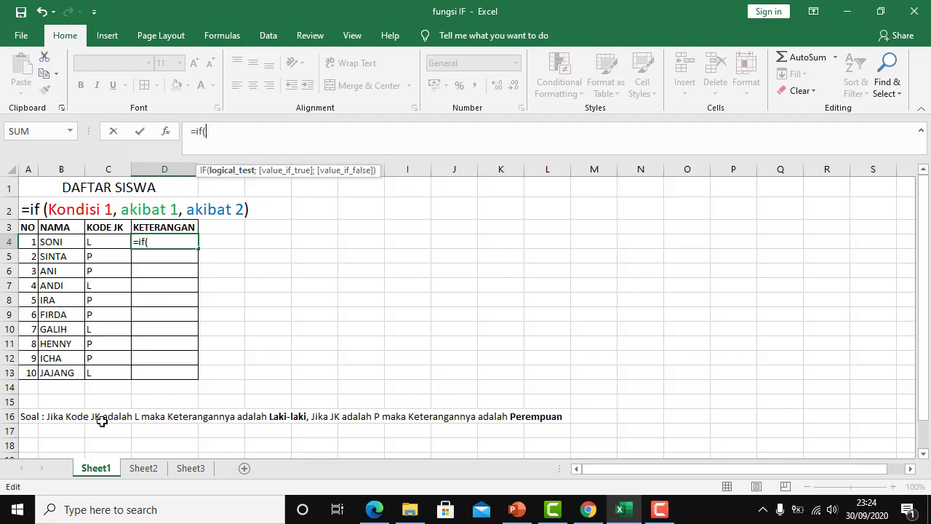
click(110, 242)
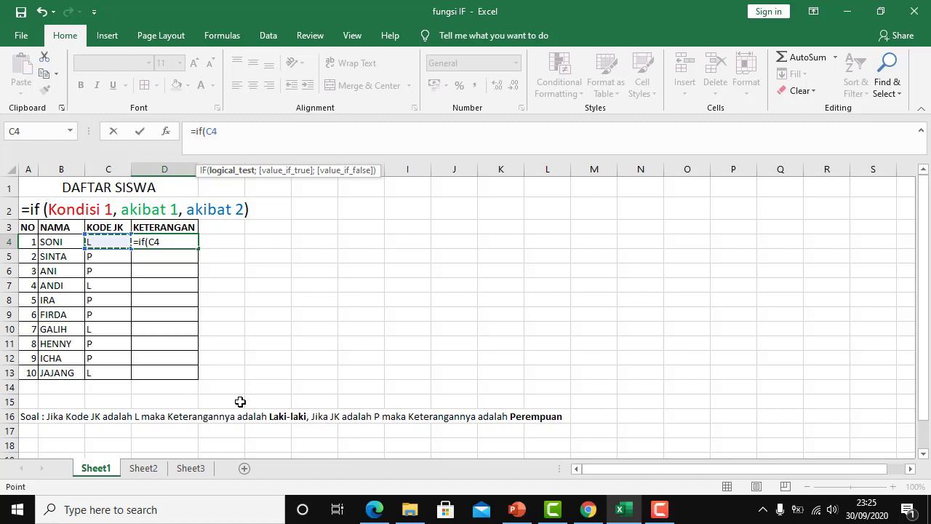
Step: Complete the IF condition in D4 as C4="L", followed by a semicolon separator
text(=)
text(LAKI-LAki)
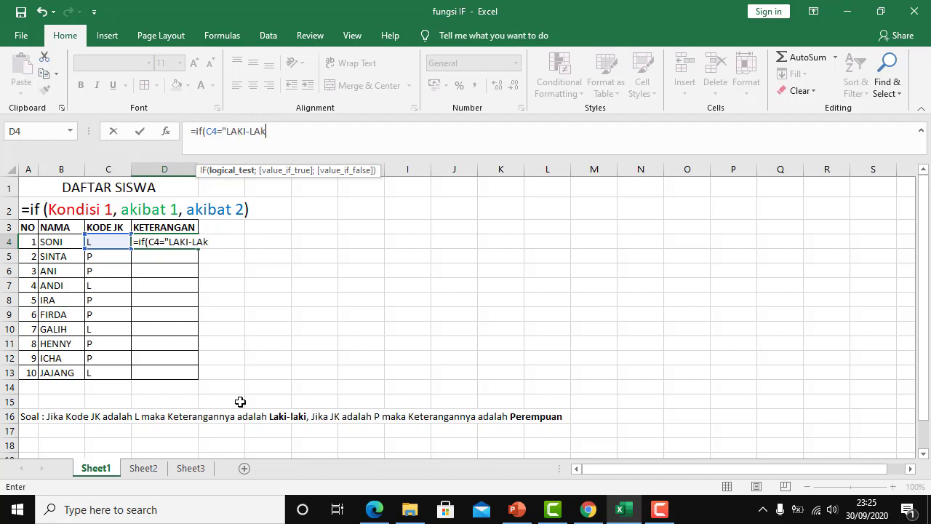
key(BackSpace)
key(BackSpace)
text(KI)
text(")
key(BackSpace)
key(BackSpace)
key(BackSpace)
key(BackSpace)
key(BackSpace)
key(BackSpace)
key(BackSpace)
key(BackSpace)
key(BackSpace)
text(")
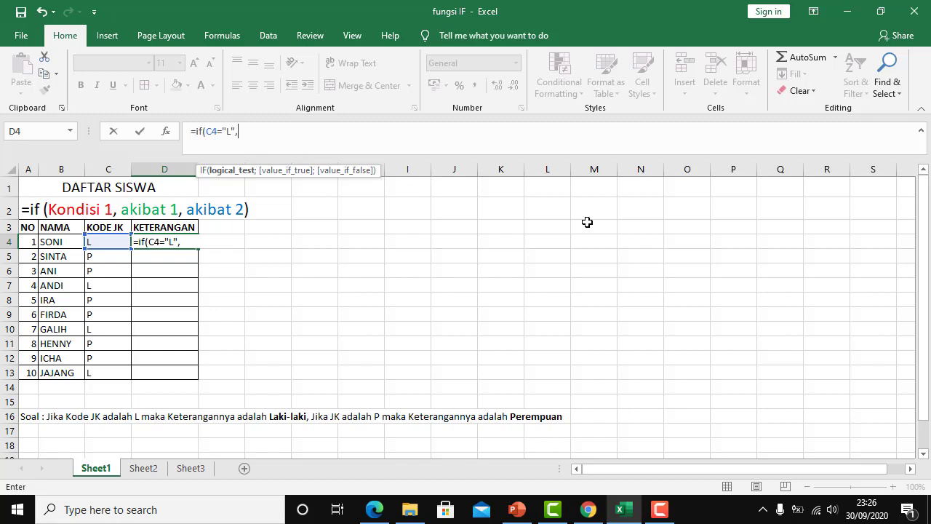
text(;)
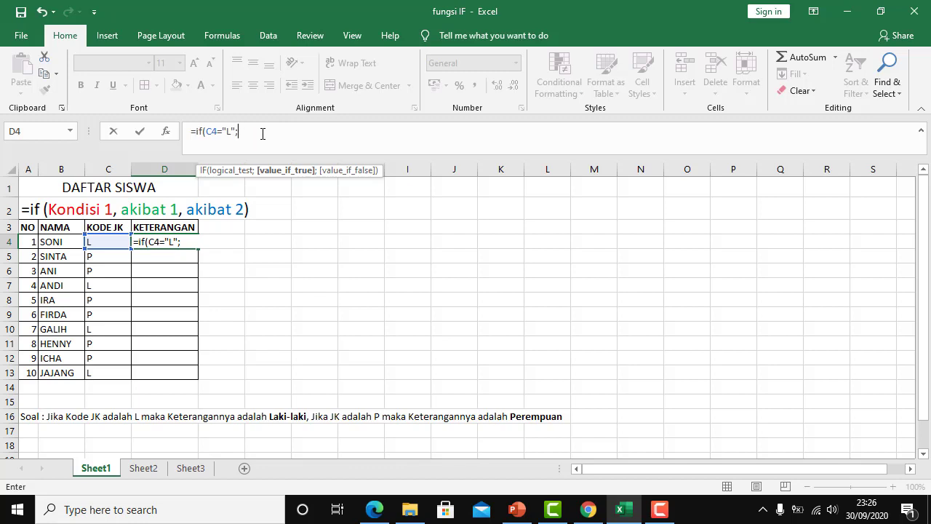
key(BackSpace)
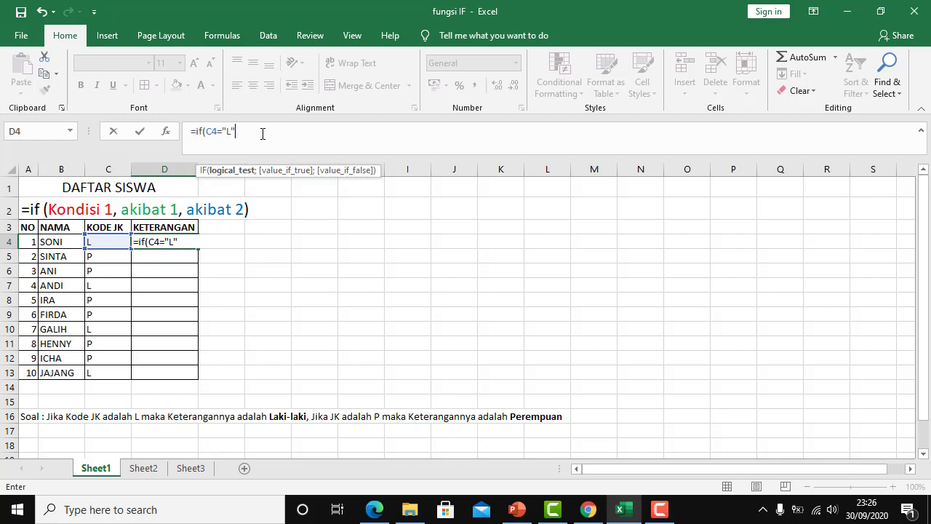
text(;)
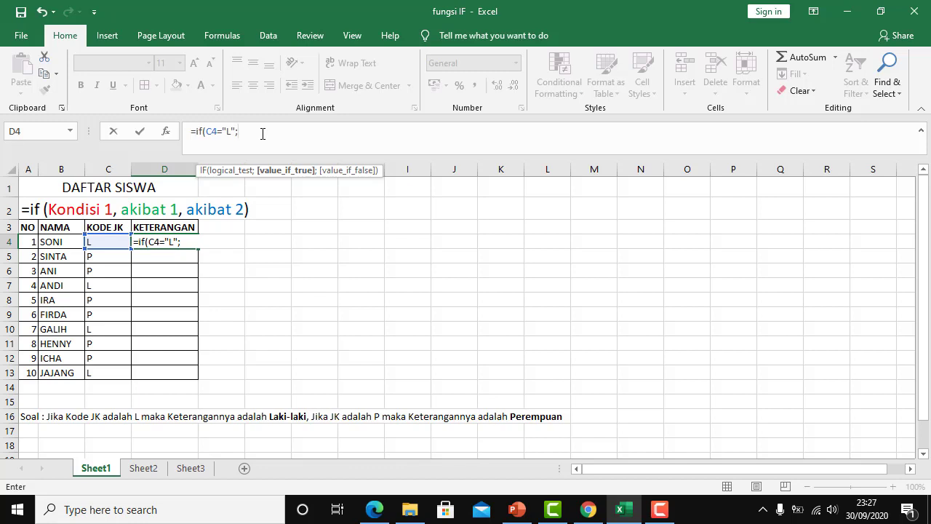
Step: Add "LAKI-LAKI" as the true result and "PEREMPUAN" as the false result, and enter the formula in D4
text("LAKI-LAKI";)
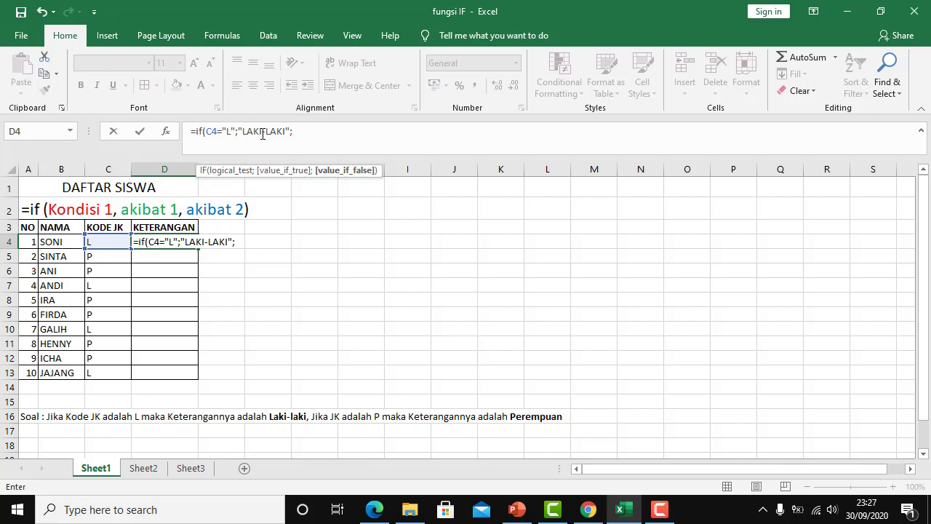
text("PEREMPUAN)
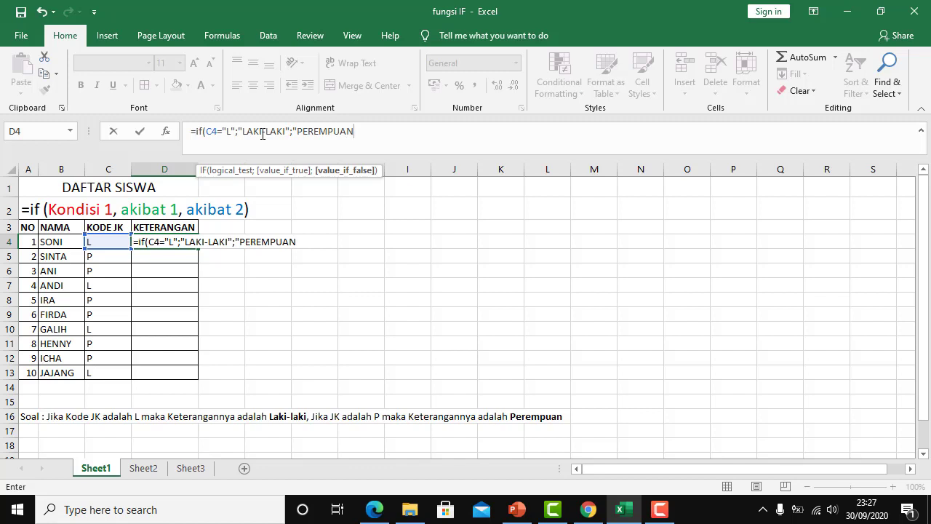
text("))
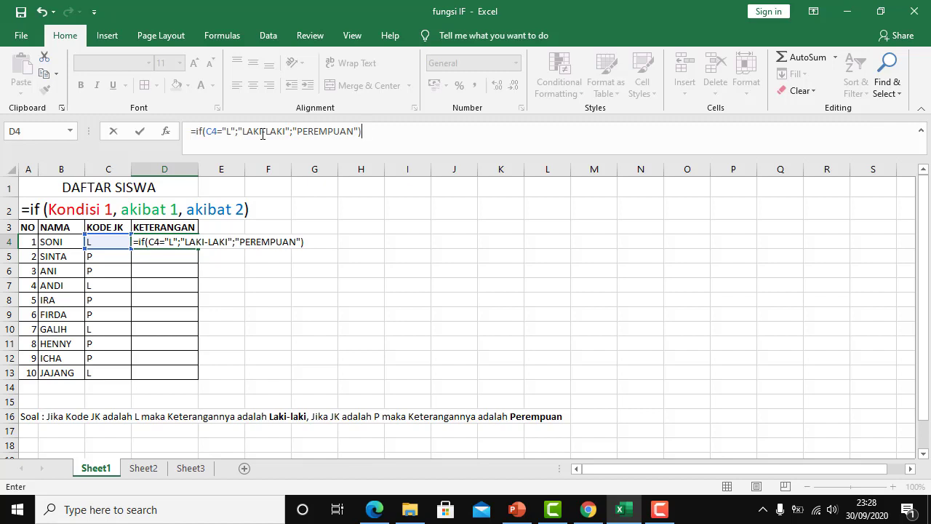
key(BackSpace)
text())
key(Return)
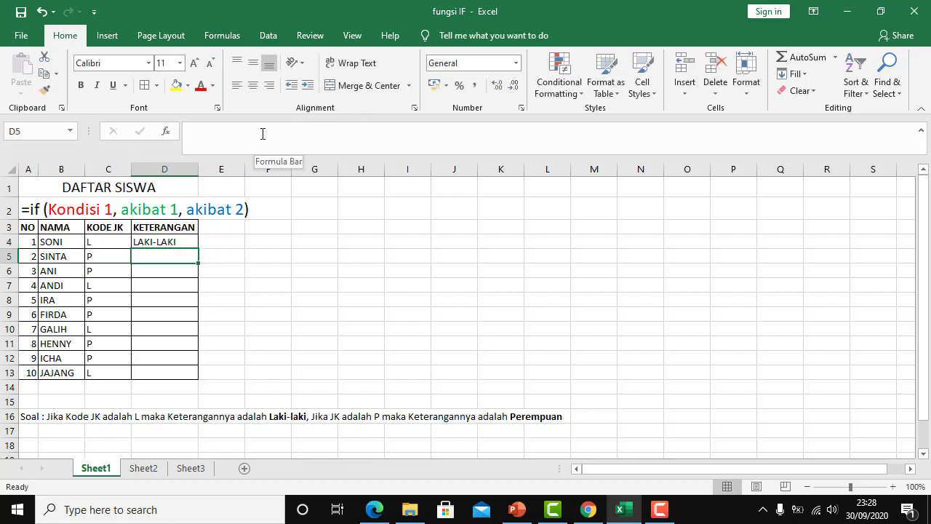
Step: Fill the IF formula from D4 down the KETERANGAN column to D13
key(Up)
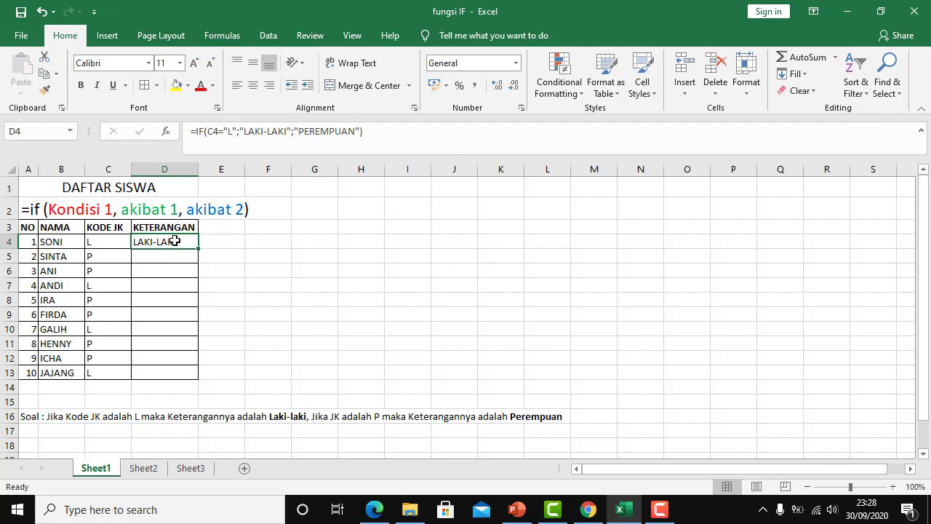
click(176, 375)
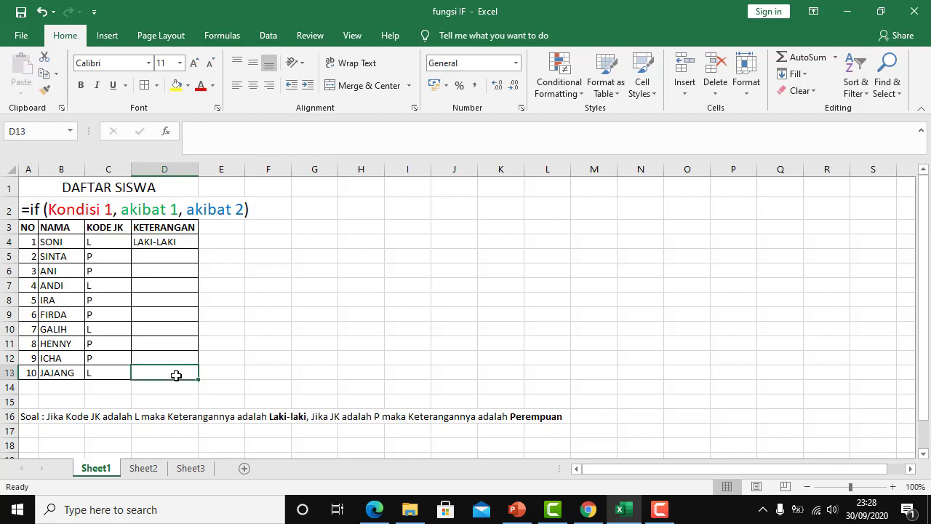
click(178, 242)
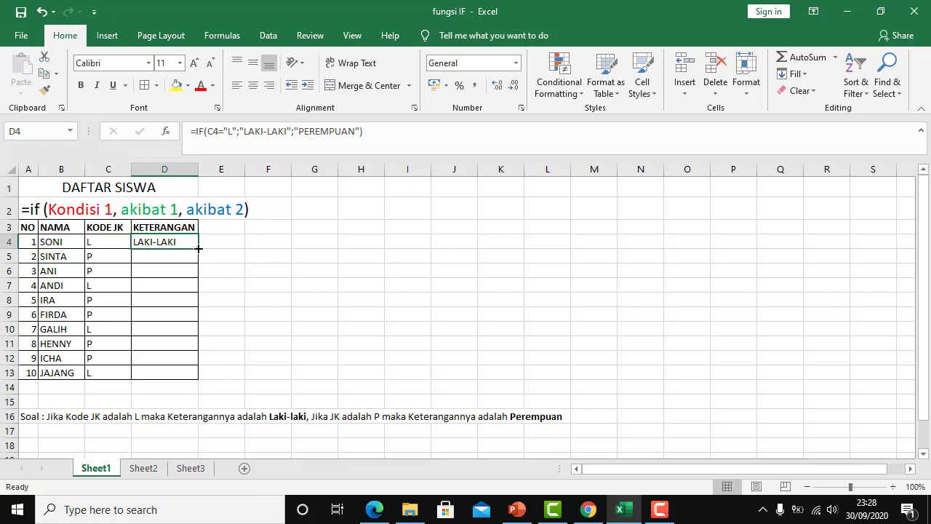
double_click(198, 248)
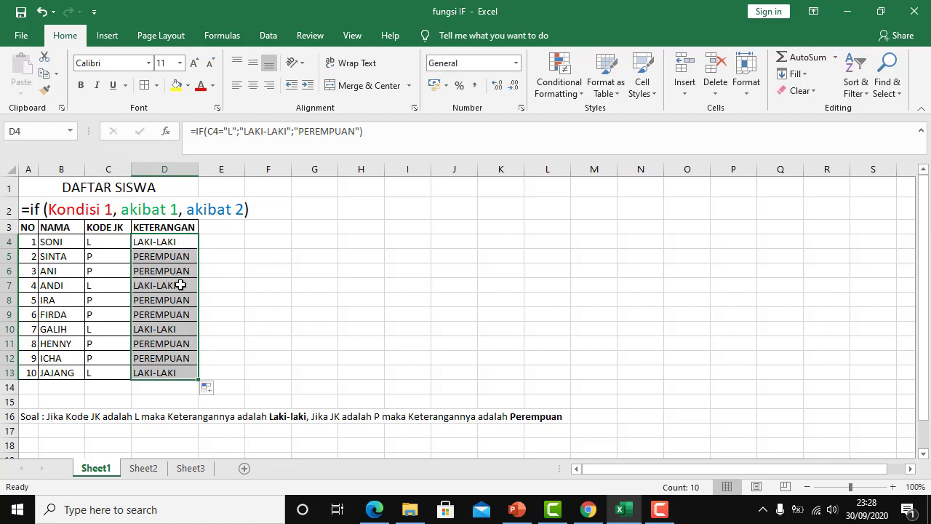
Step: Check the IF formulas in the KETERANGAN column cell by cell from D4 to D13
click(177, 385)
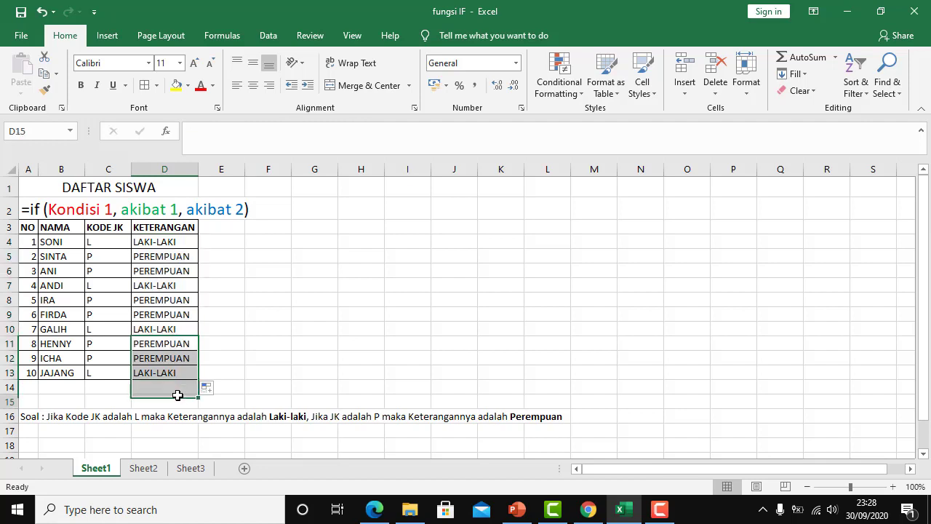
click(187, 240)
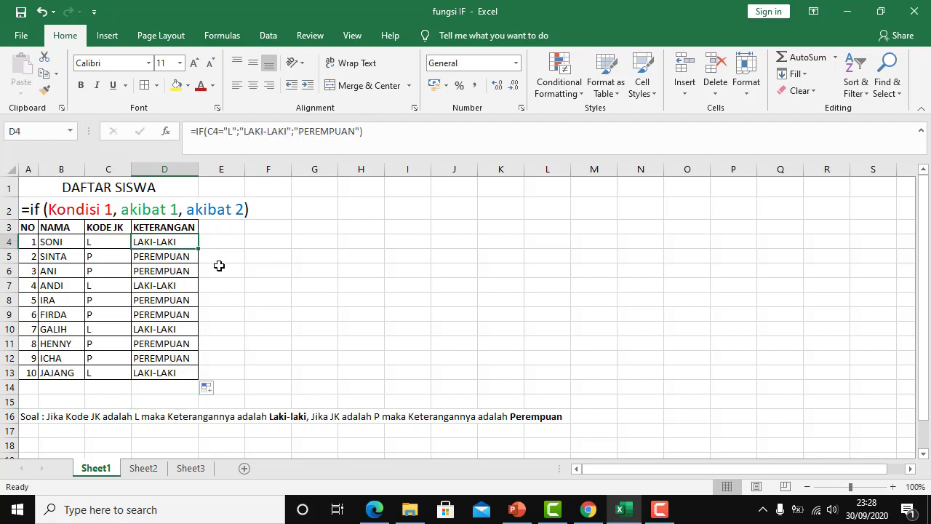
key(Down)
key(Down)
key(Down)
key(Up)
key(Up)
key(Up)
key(Down)
key(Down)
key(Down)
key(Down)
key(Down)
key(Down)
key(Down)
key(Down)
key(Down)
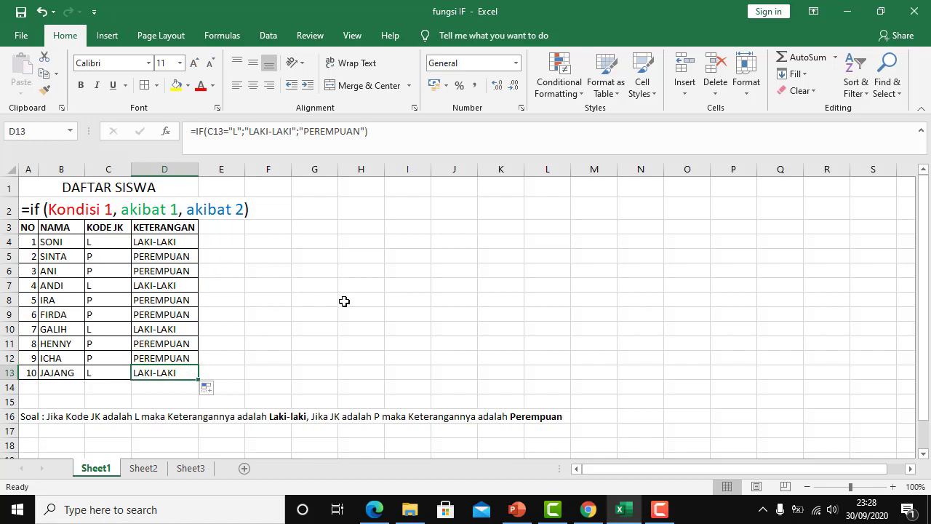
click(297, 345)
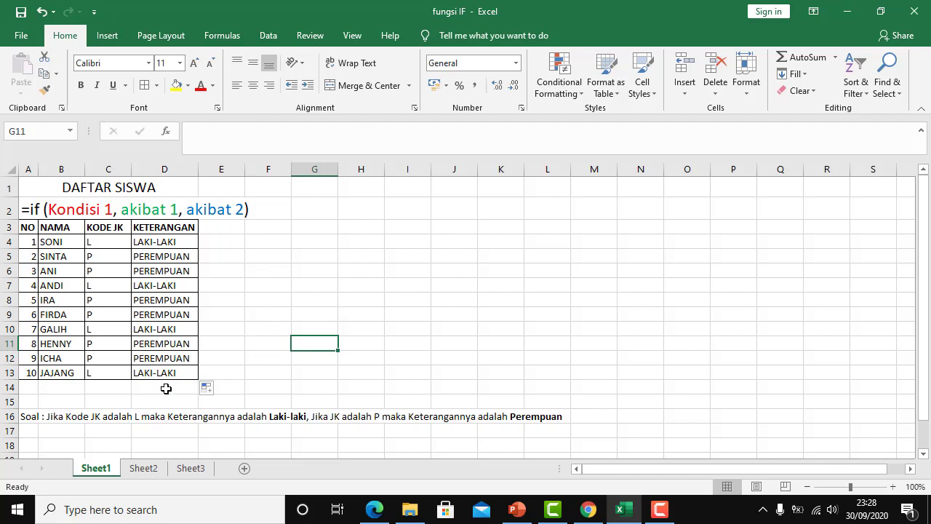
Step: Examine the DAFTAR SERAGAM table on Sheet2, including its column headings, the KODE SERAGAM values and the rule in A15
click(142, 469)
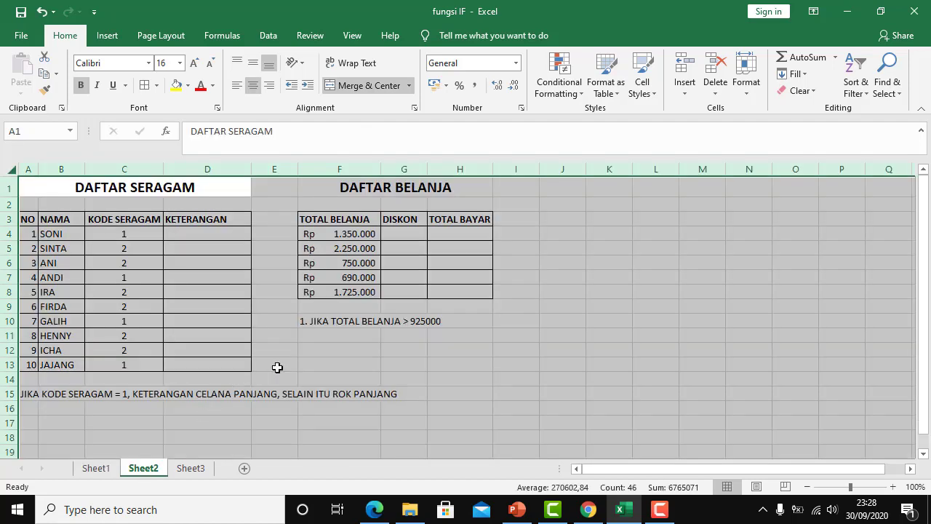
click(277, 367)
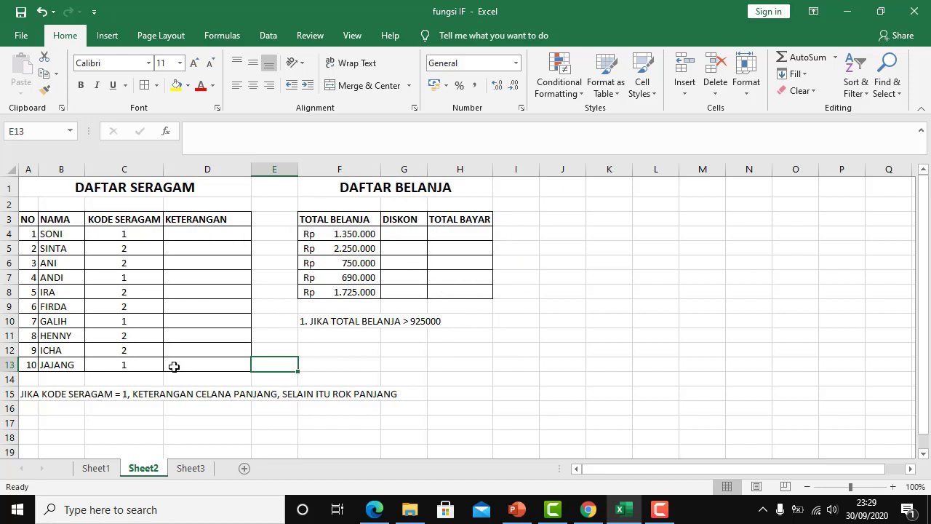
click(106, 470)
click(143, 470)
click(104, 191)
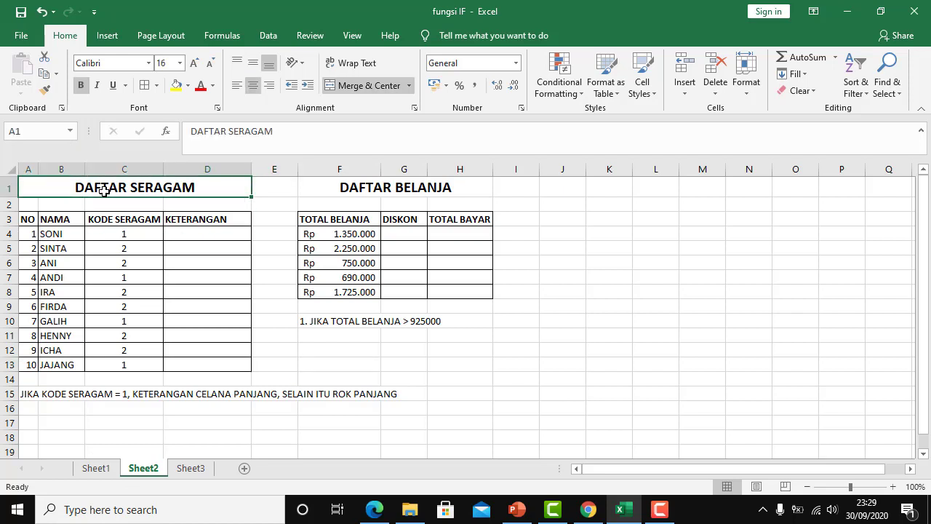
click(29, 220)
click(57, 218)
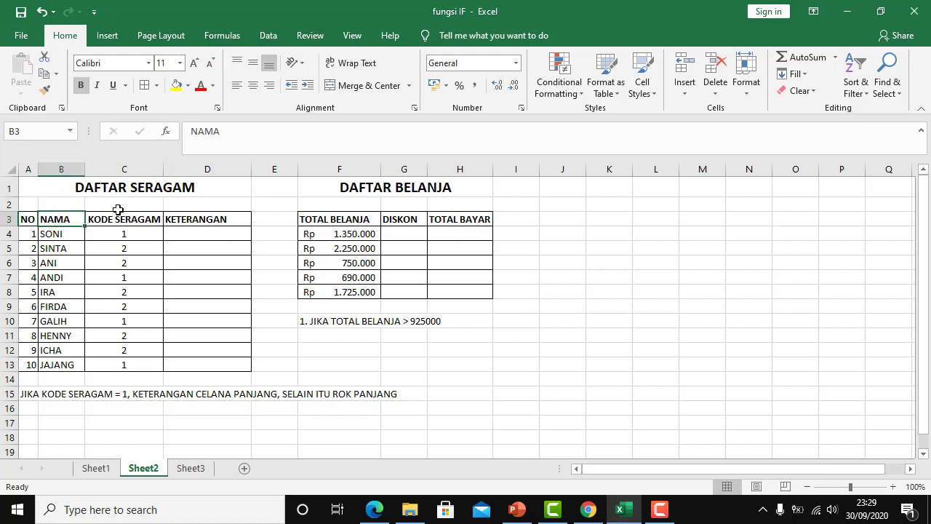
click(120, 219)
click(208, 226)
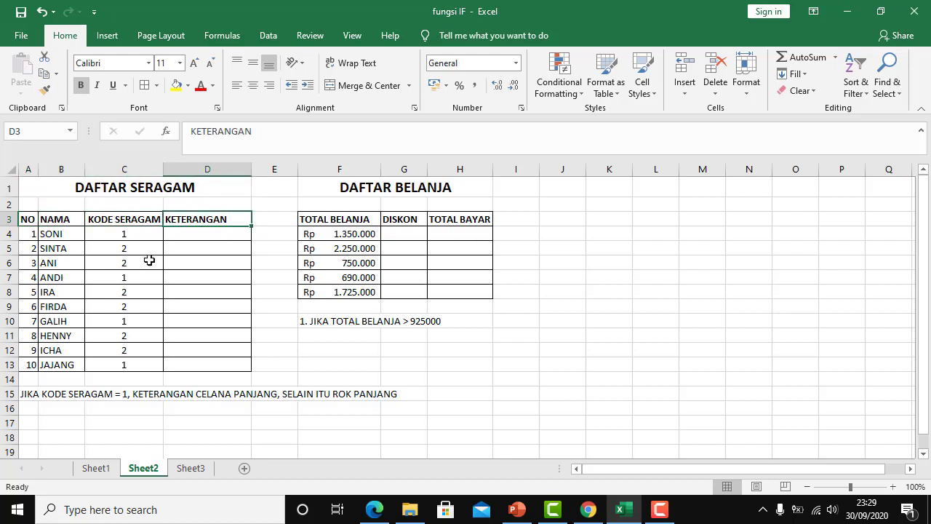
click(25, 393)
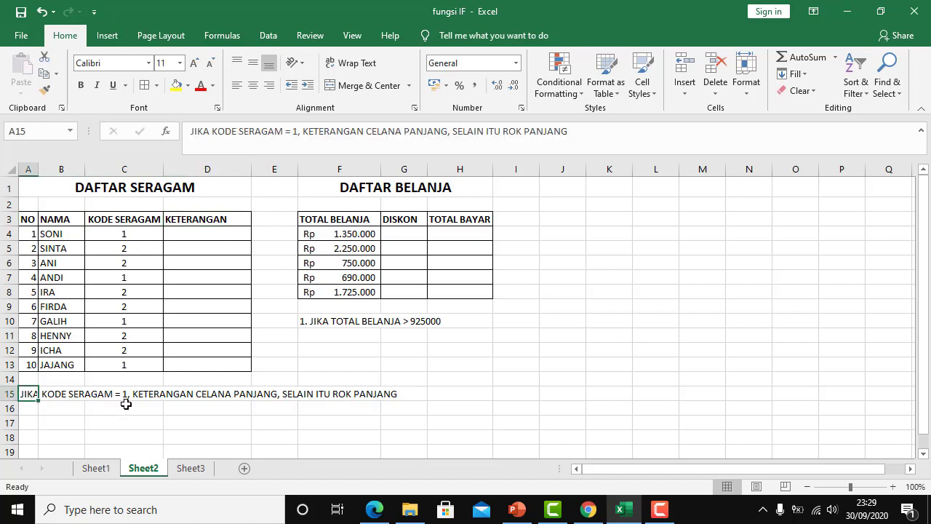
click(136, 225)
click(129, 234)
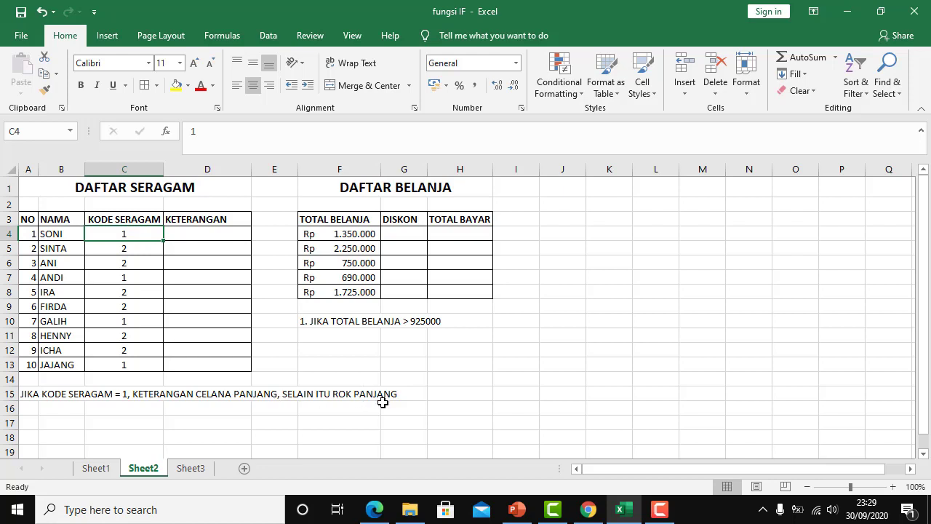
Step: Begin an IF formula in D4 of the DAFTAR SERAGAM table with the condition C4=1, followed by a semicolon separator
click(182, 238)
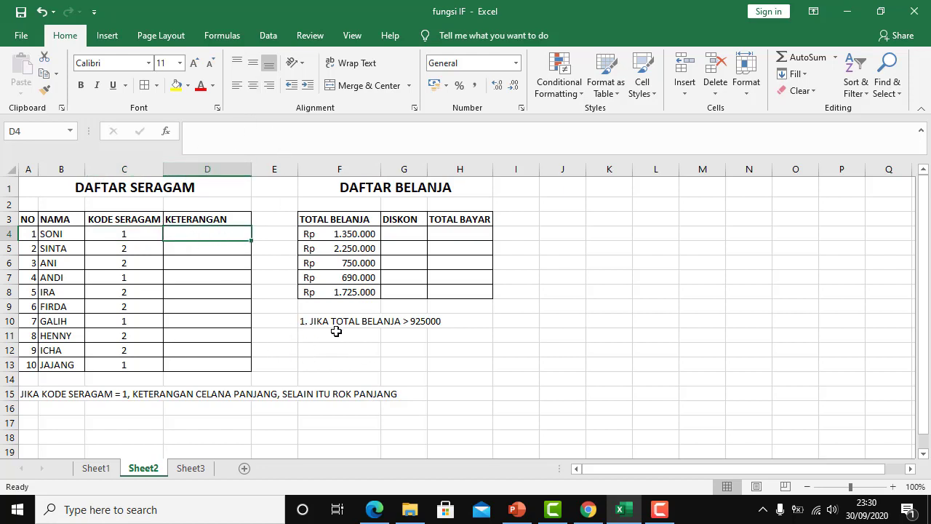
text(=)
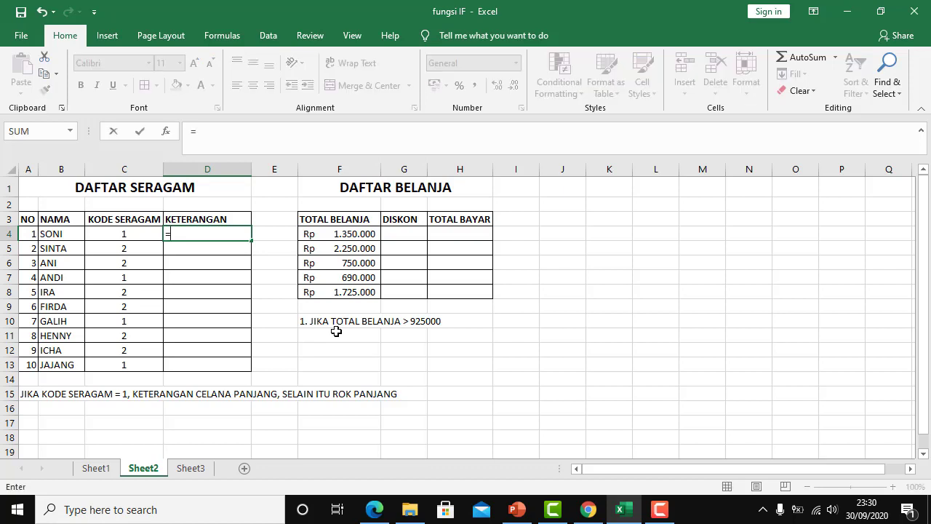
text(IF)
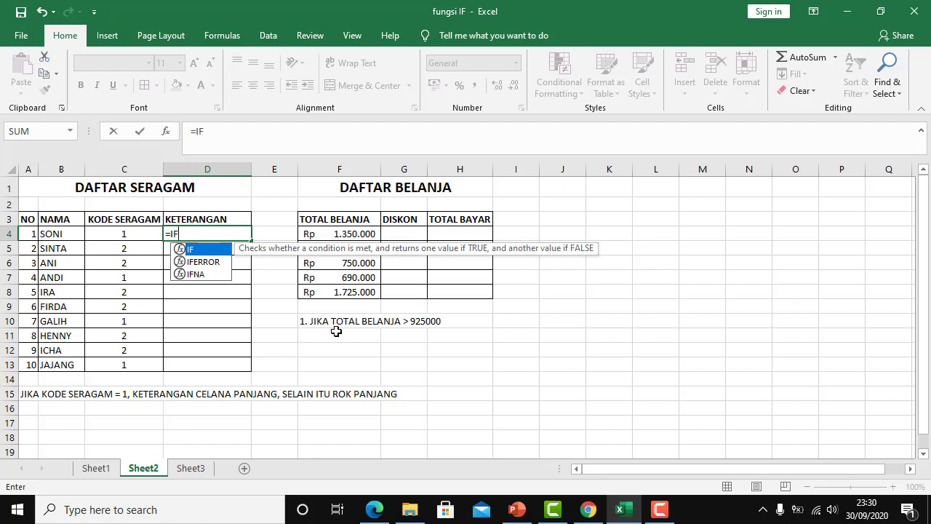
text(()
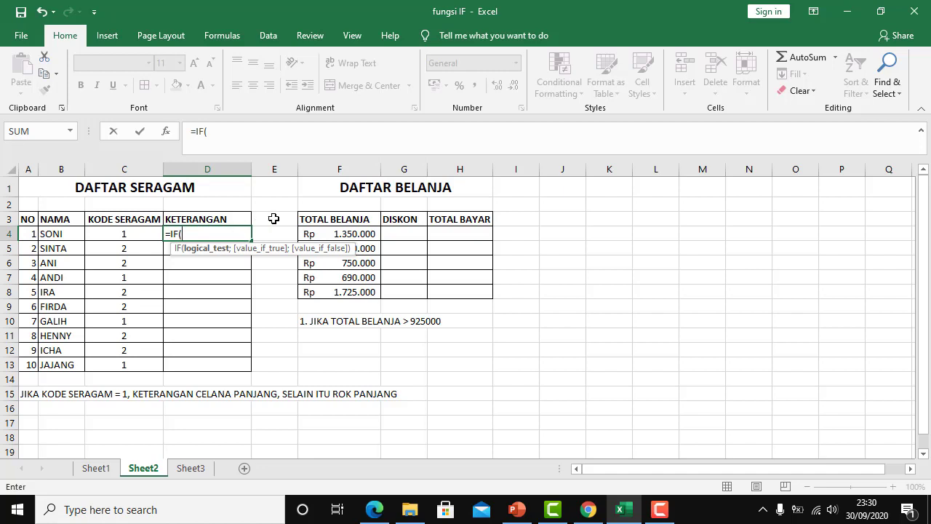
click(113, 235)
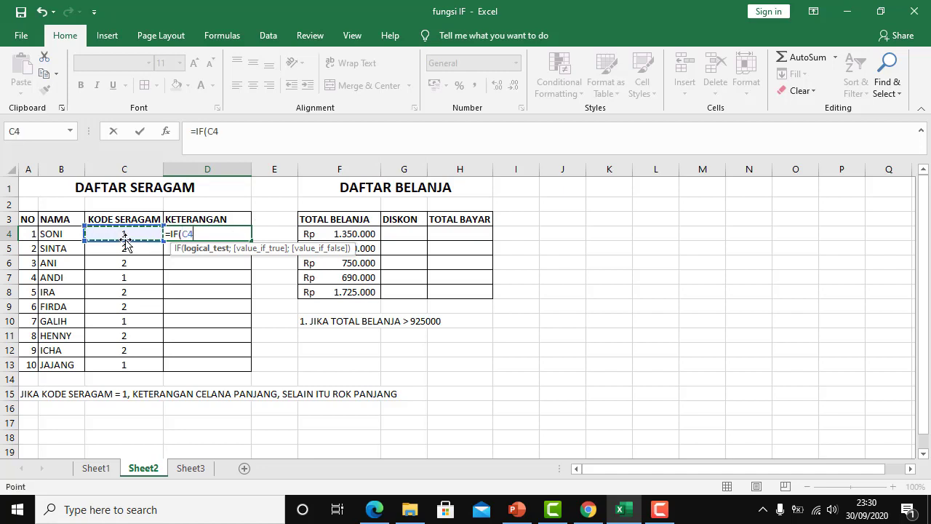
text(=)
text(;)
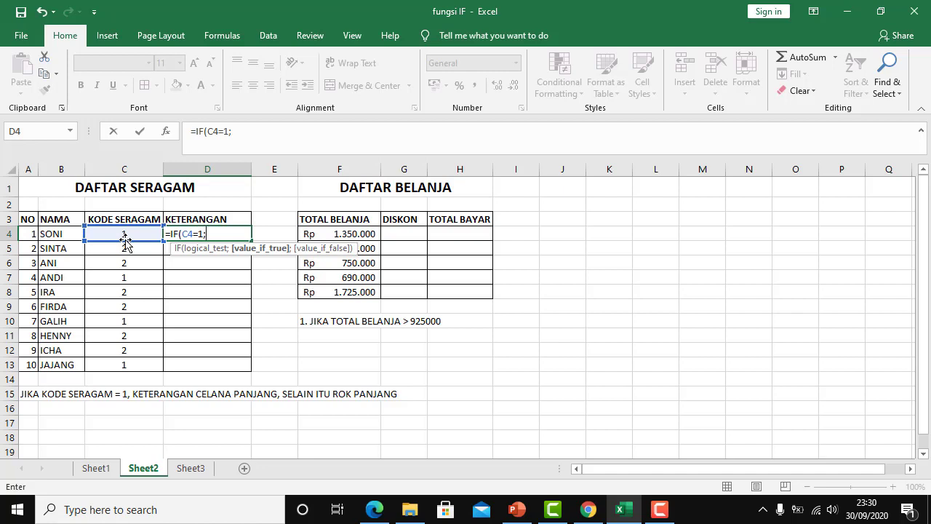
Step: Add "CELANA PANJANG" as the true result and "ROK PANJANG" as the false result, and enter the formula in D4
text("CELANA PANJANG)
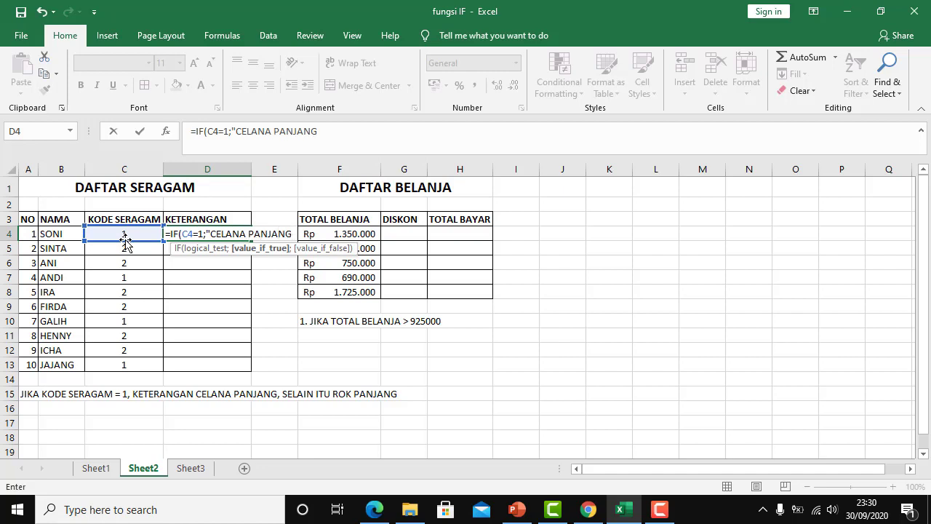
text(";)
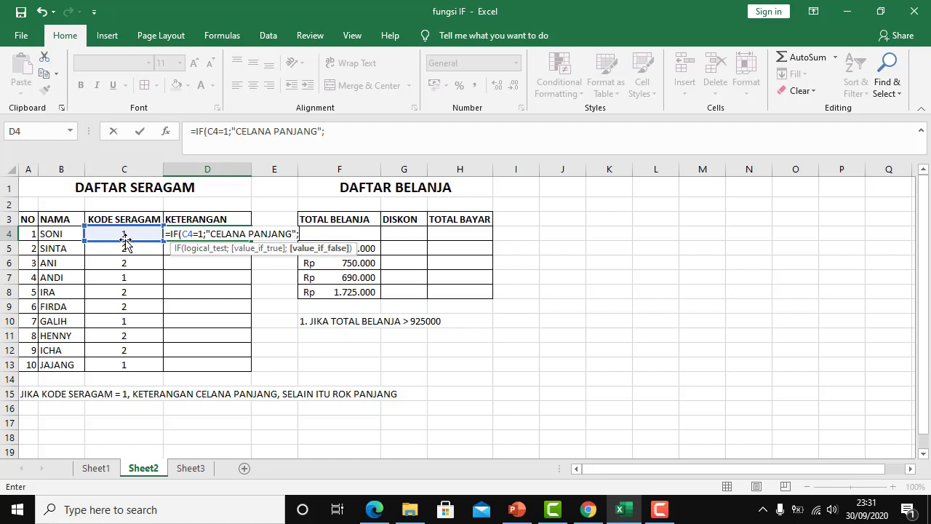
text(")
text(ROK PAN)
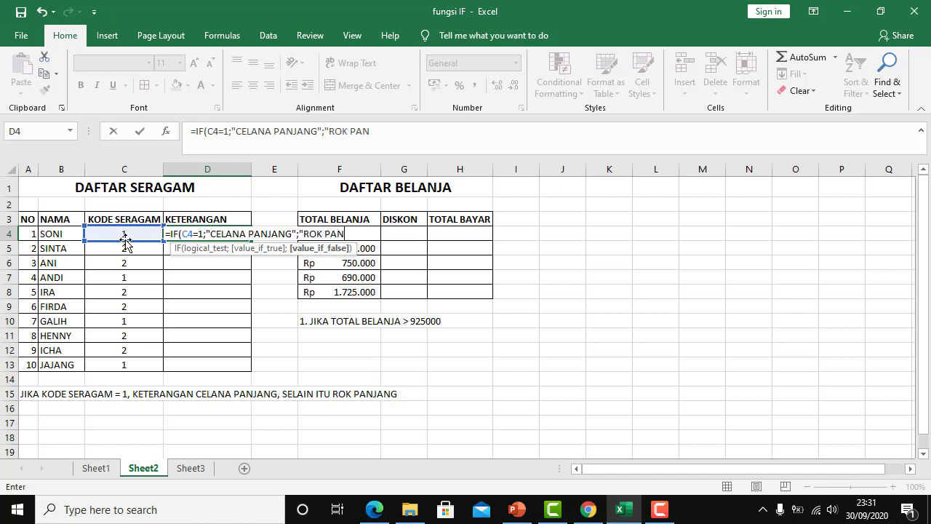
text(JANG"))
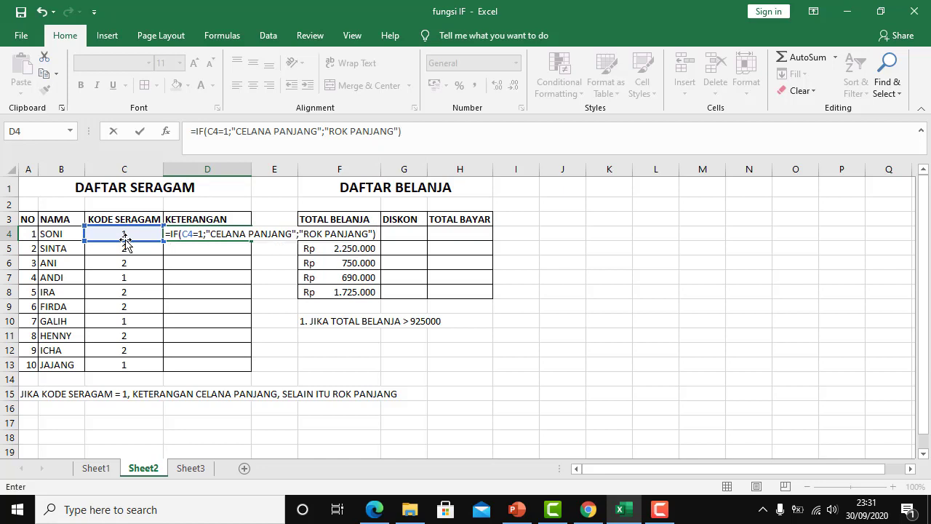
key(Return)
Step: Fill the uniform IF formula from D4 down the KETERANGAN column to D13
key(Up)
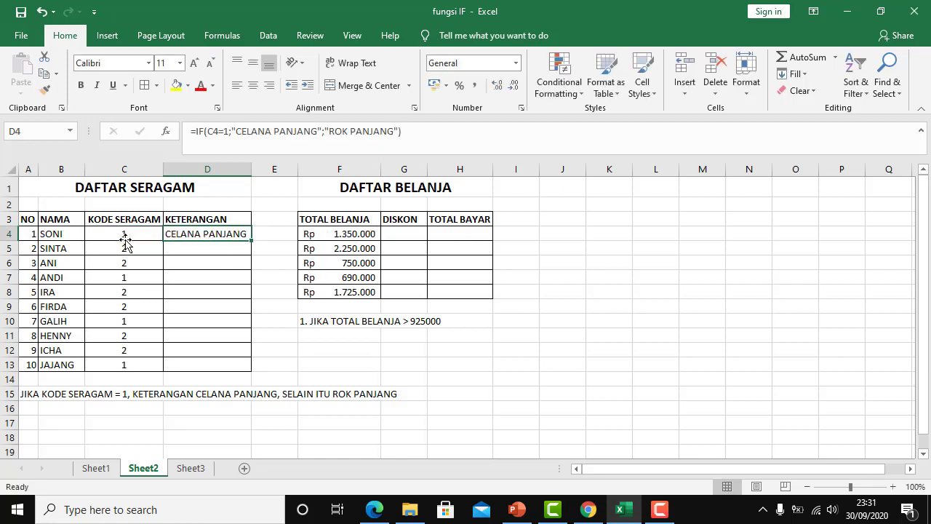
double_click(252, 240)
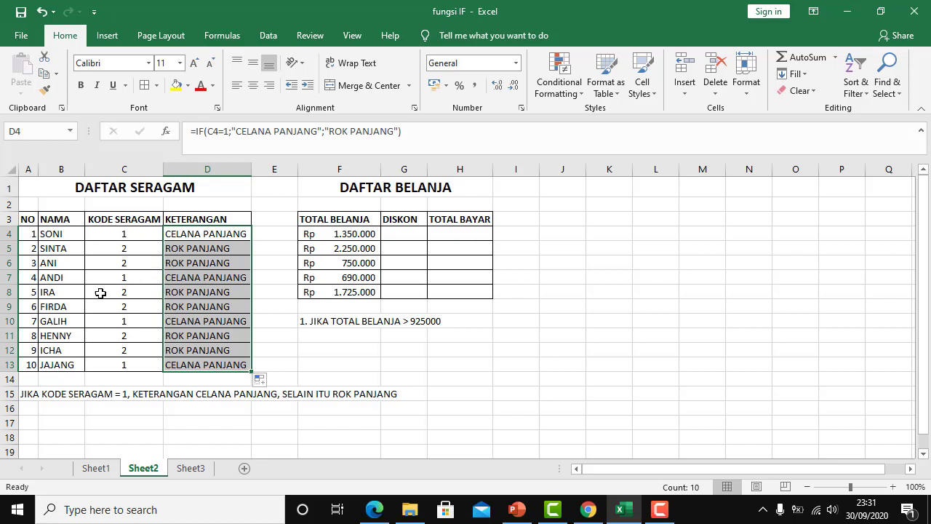
click(218, 363)
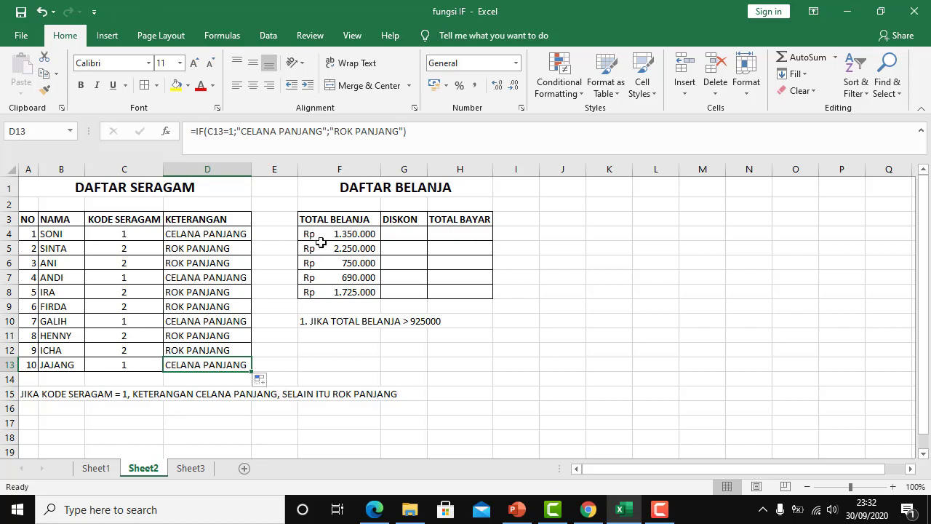
Step: Review the empty DISKON and TOTAL BAYAR cells on Sheet2, and the KETERANGAN column and the A12 question on Sheet3
drag(407, 233, 442, 293)
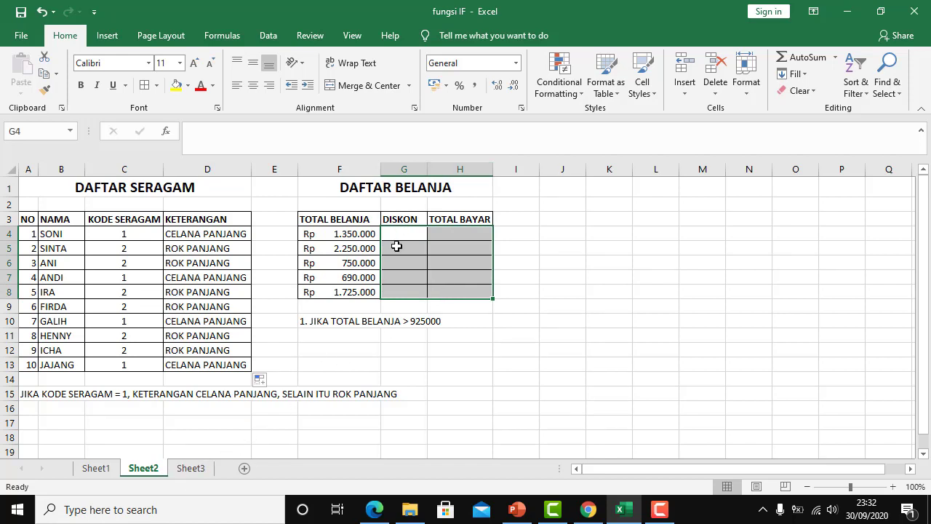
click(209, 473)
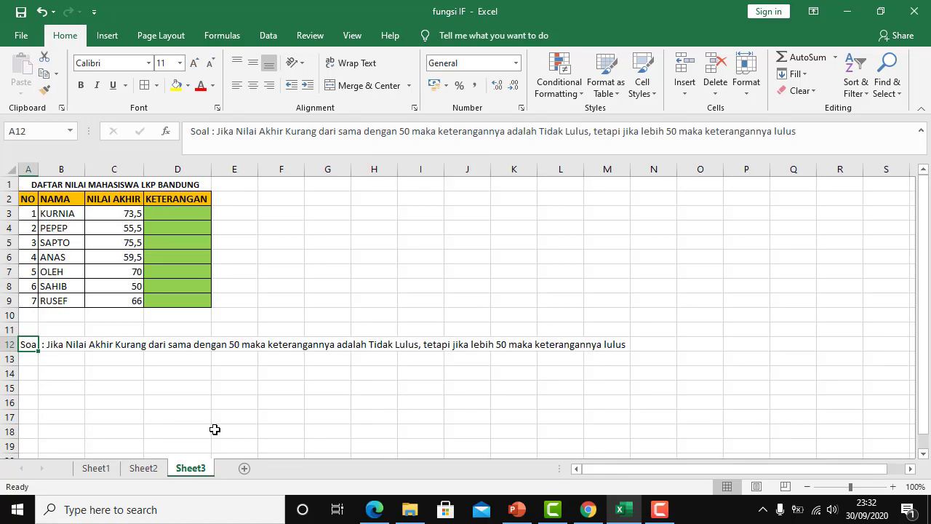
click(268, 219)
click(189, 374)
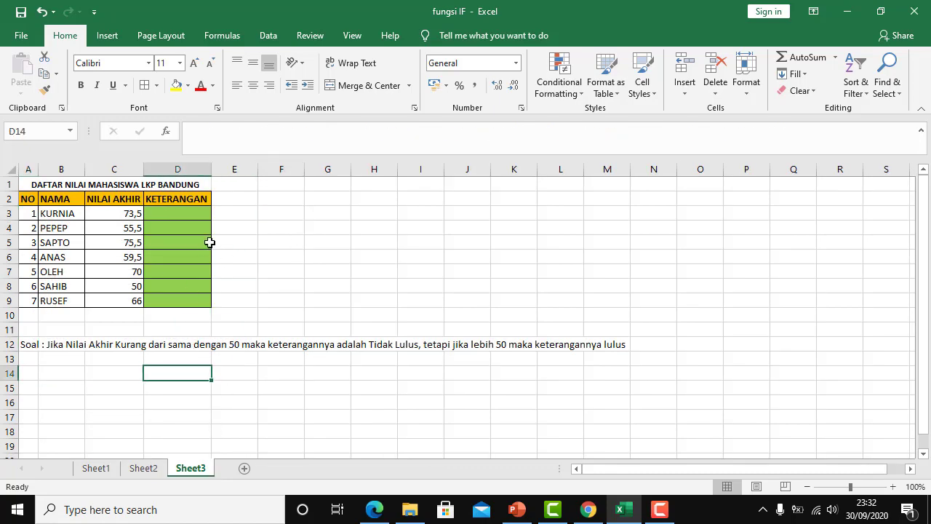
drag(199, 216, 198, 304)
click(30, 344)
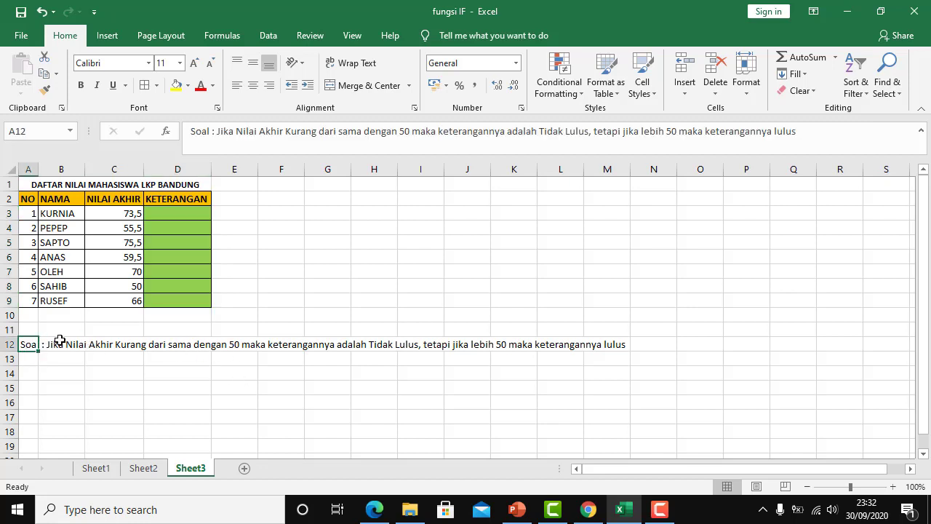
Step: Close the fungsi IF workbook and save its changes
click(915, 11)
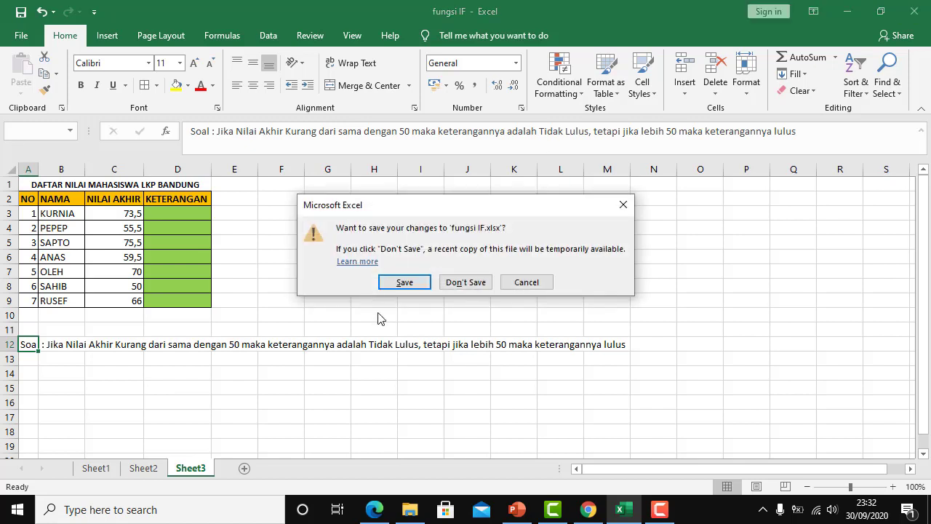
click(405, 283)
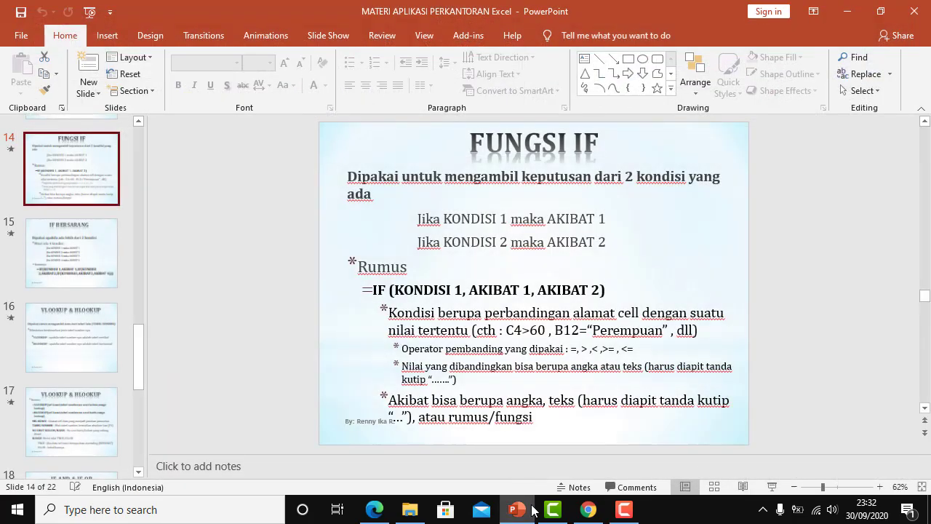
Step: Switch to Chrome, open the assignment "Kantung Tugas 1 dan 2 Oktober 2020" under TUGAS, and review its instructions and grading summary
click(580, 518)
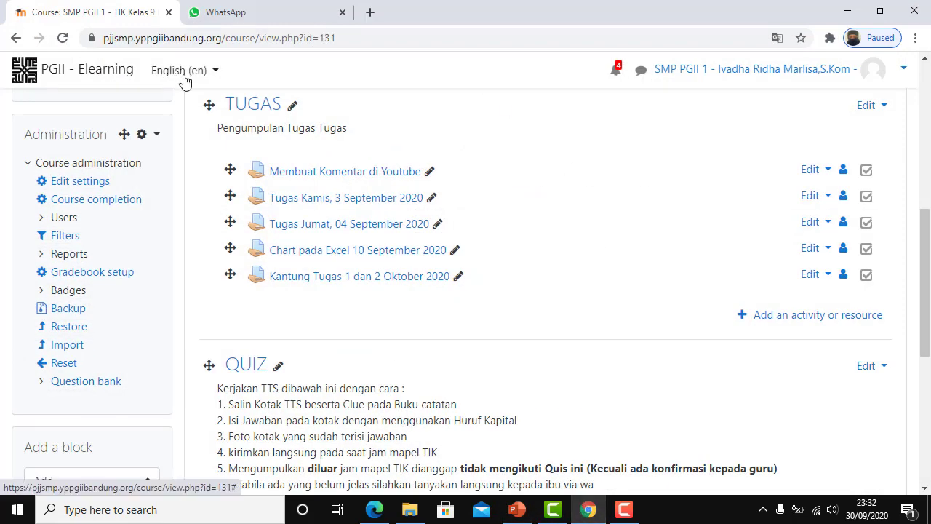
click(310, 281)
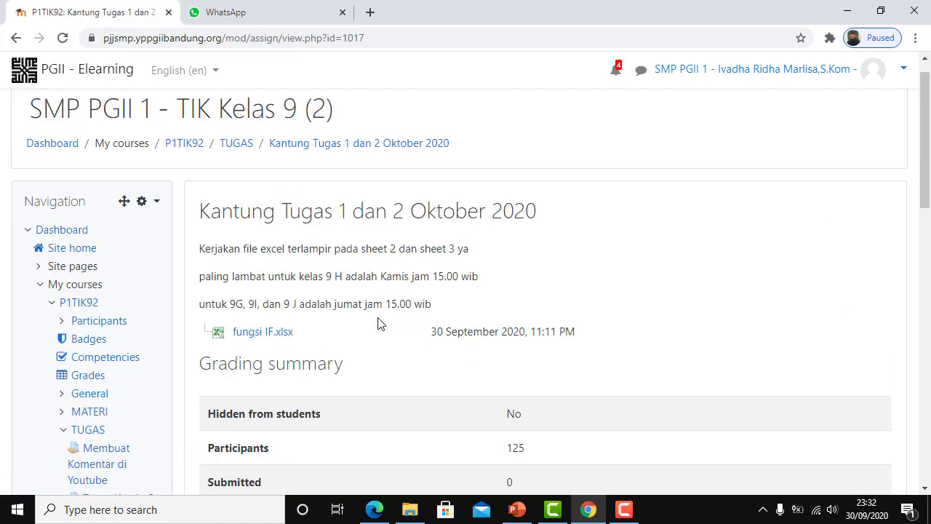
scroll(364, 317, down, 2)
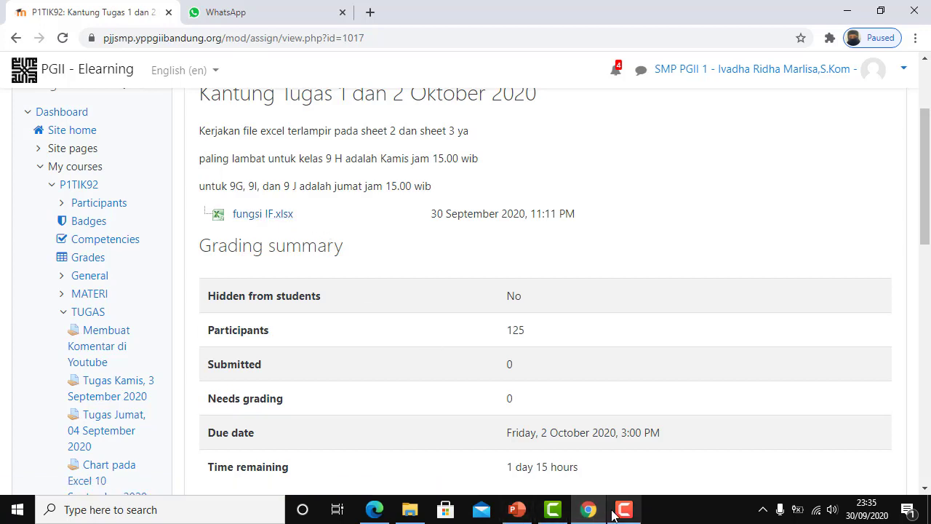
mouse_move(620, 511)
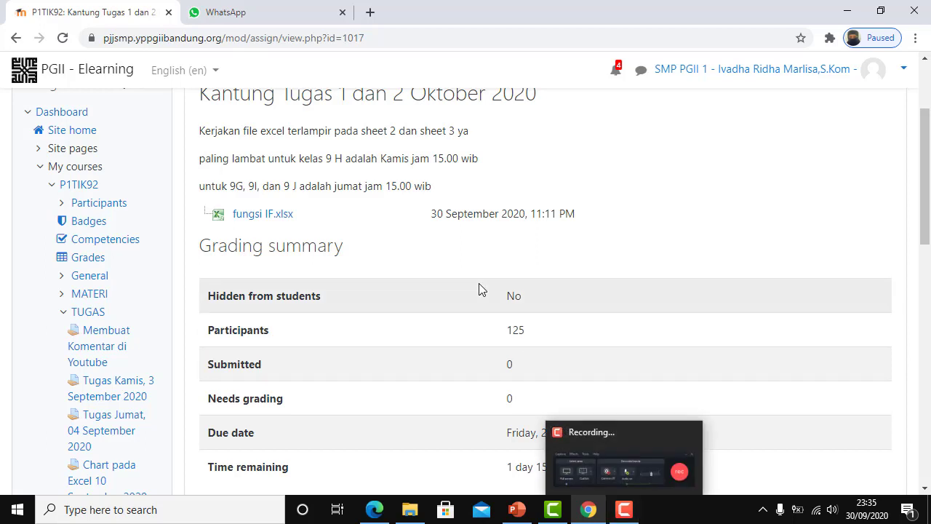